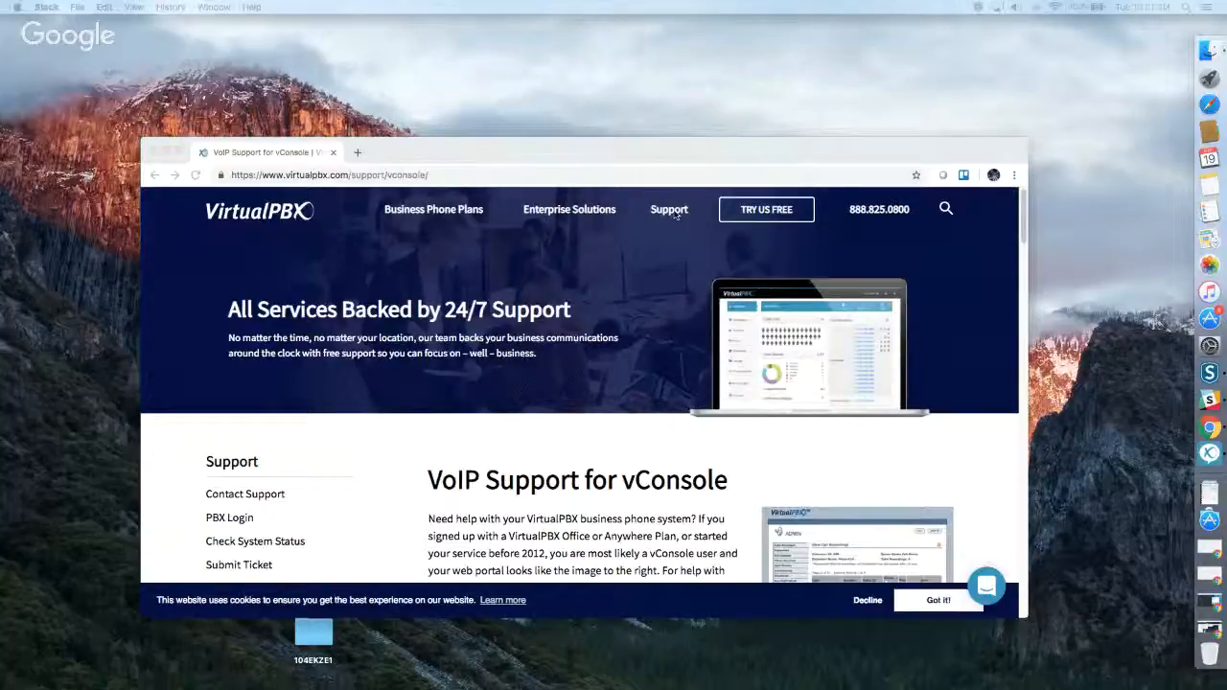
Open the vConsole Support page on the VirtualPBX site and look over its Getting Started training videos.
left_click(673, 173)
mouse_move(569, 216)
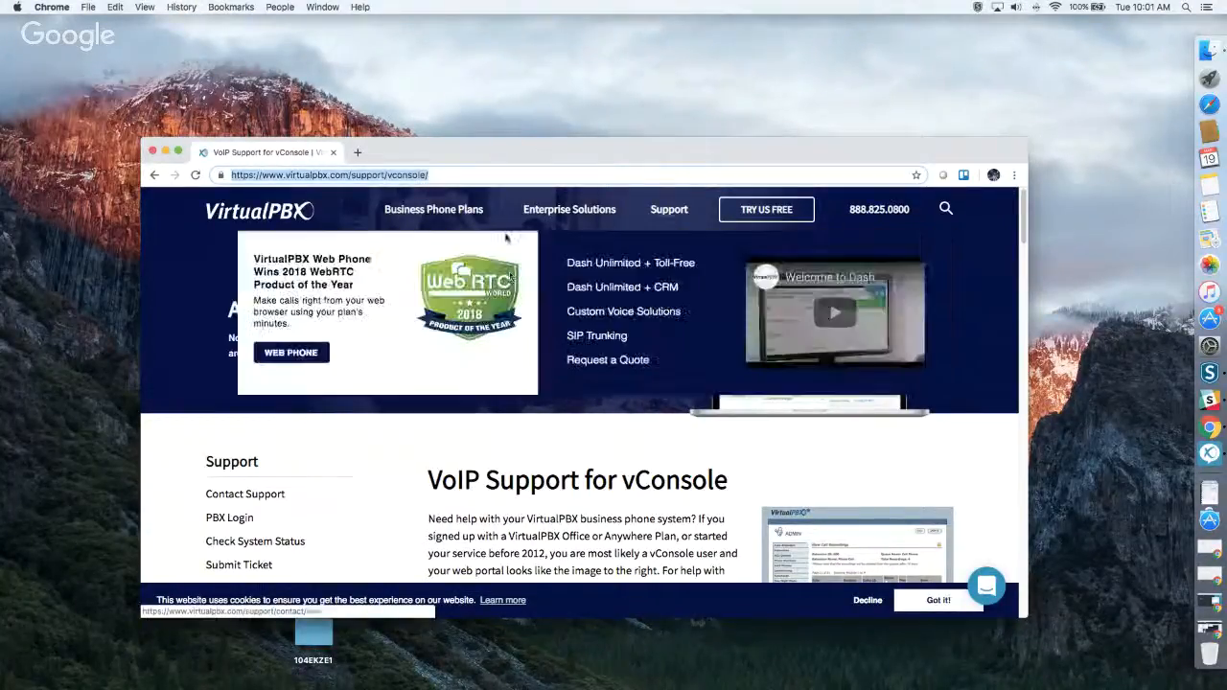
mouse_move(664, 212)
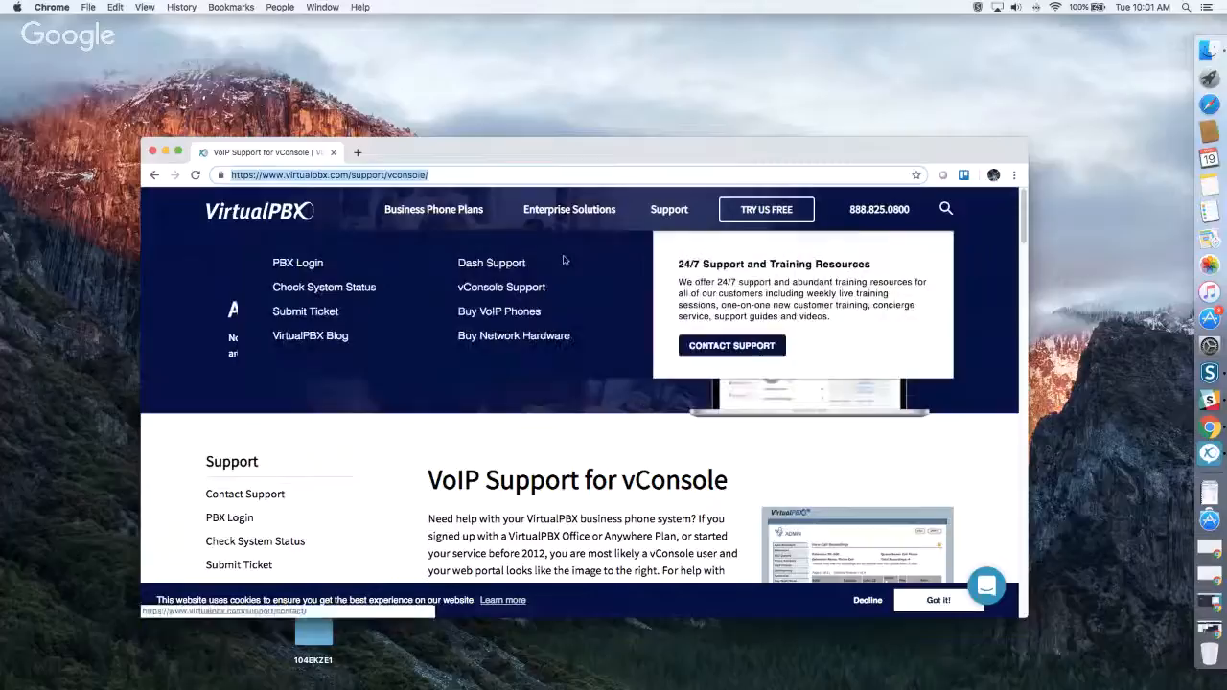
left_click(498, 288)
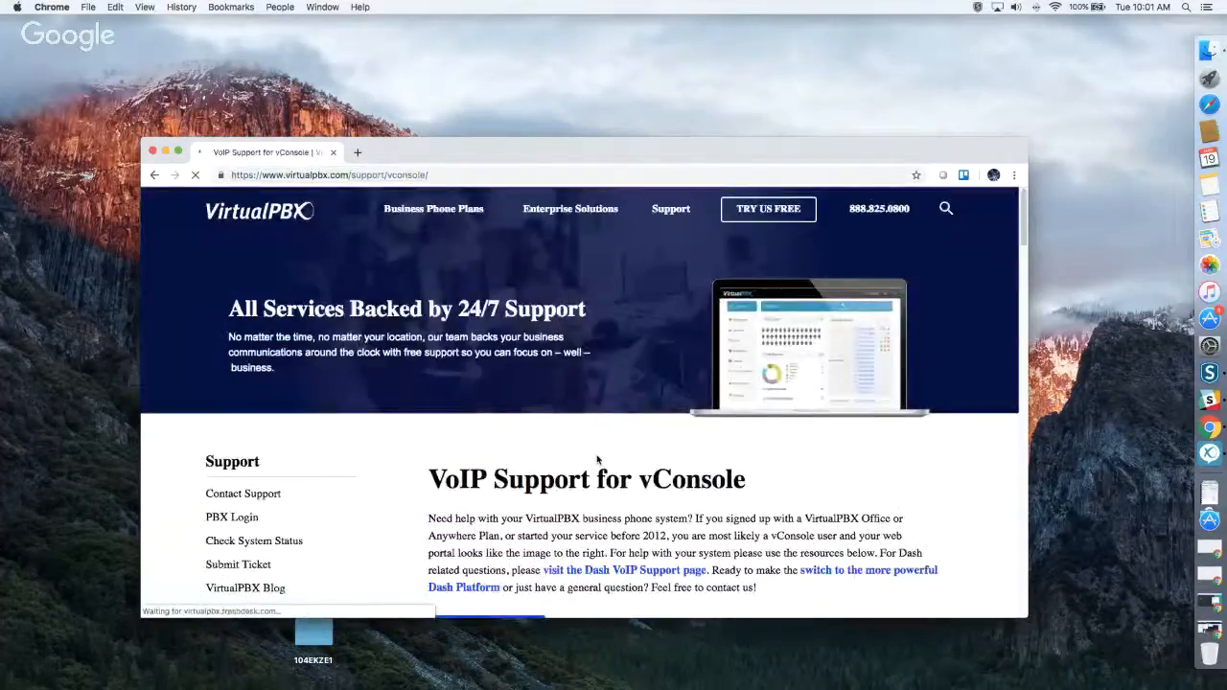
scroll(596, 450, "down", 5)
scroll(596, 460, "down", 10)
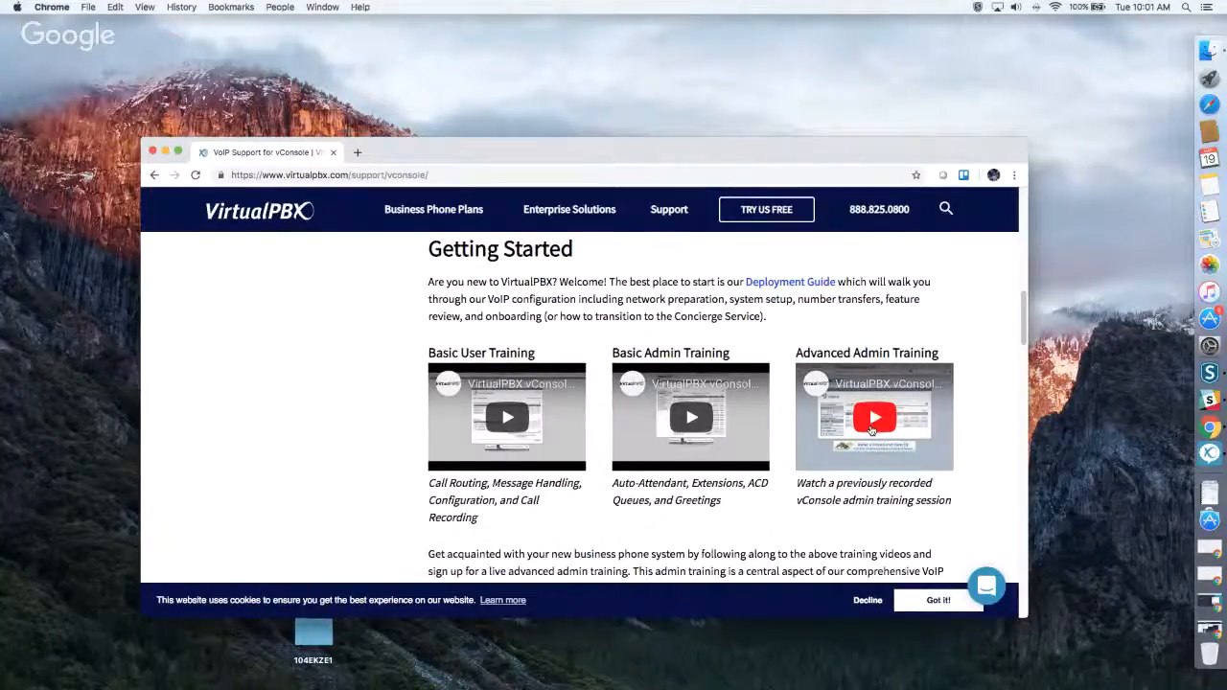
Open the Dash Support page and look over its training videos and the Dash Guides list.
mouse_move(669, 209)
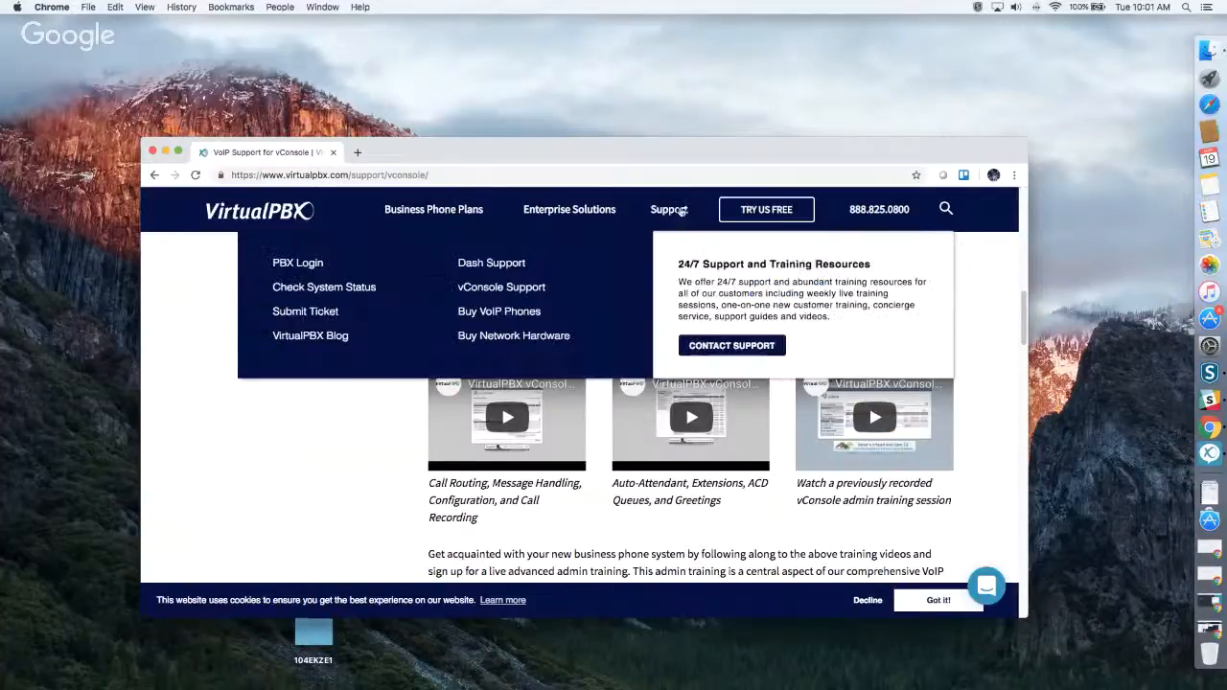
left_click(502, 261)
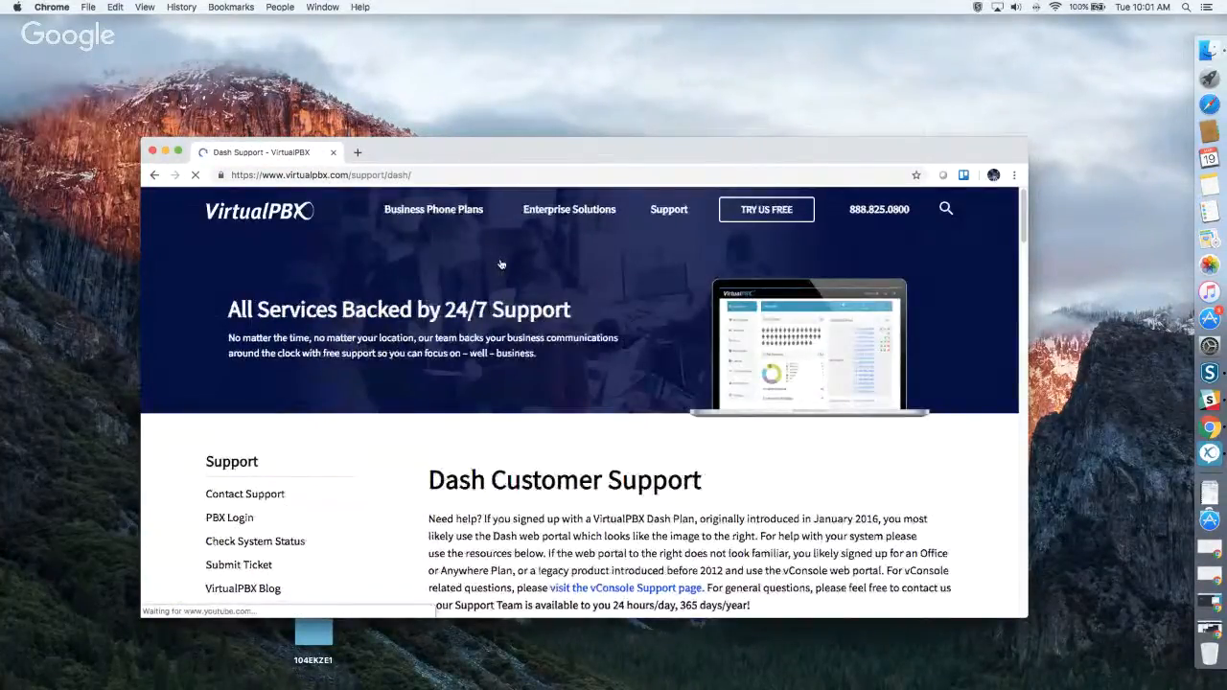
scroll(658, 438, "down", 10)
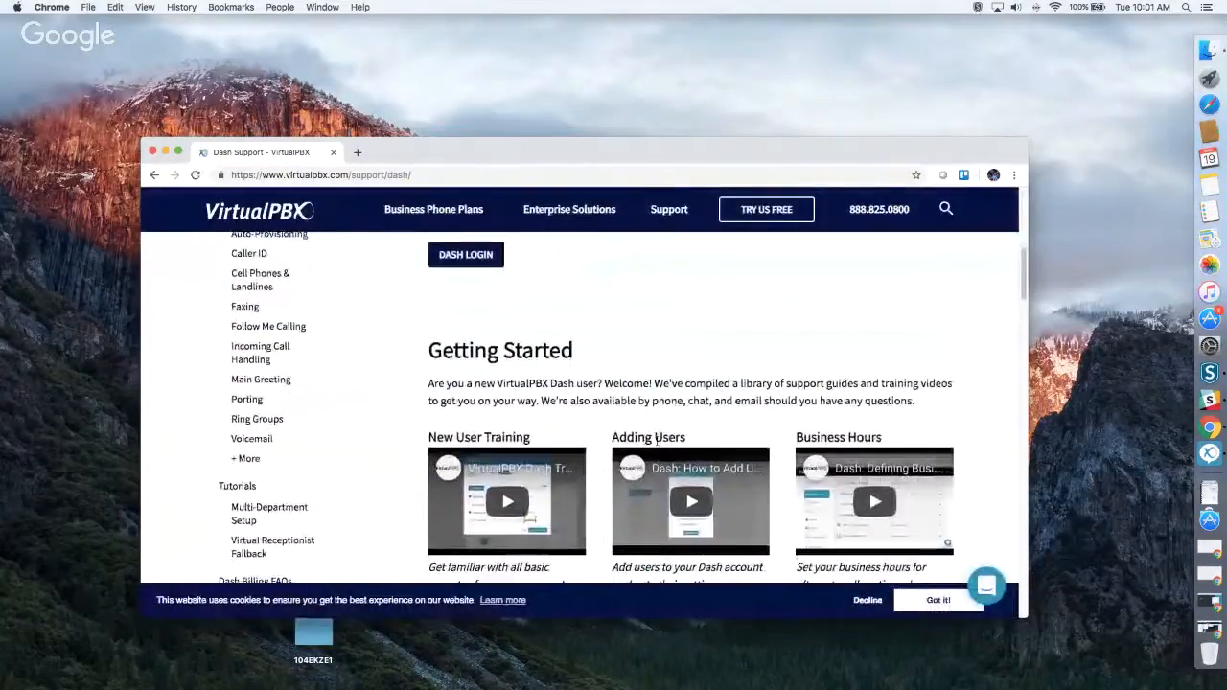
scroll(516, 398, "down", 3)
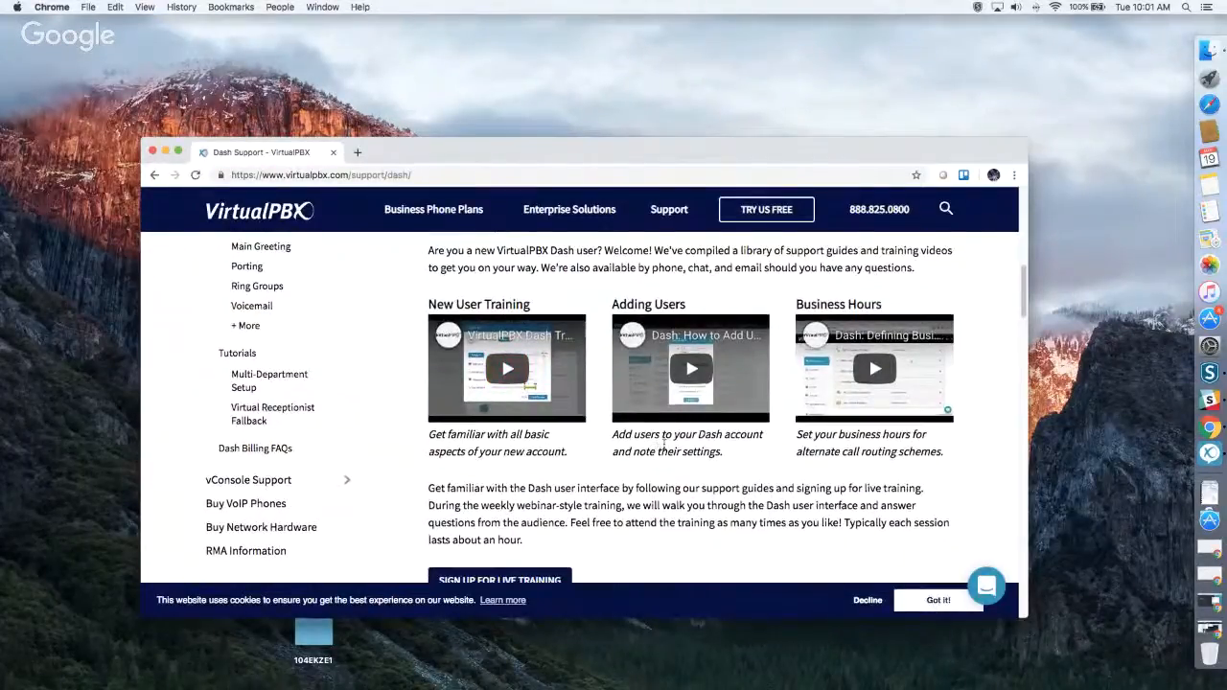
scroll(664, 444, "down", 8)
scroll(664, 443, "down", 4)
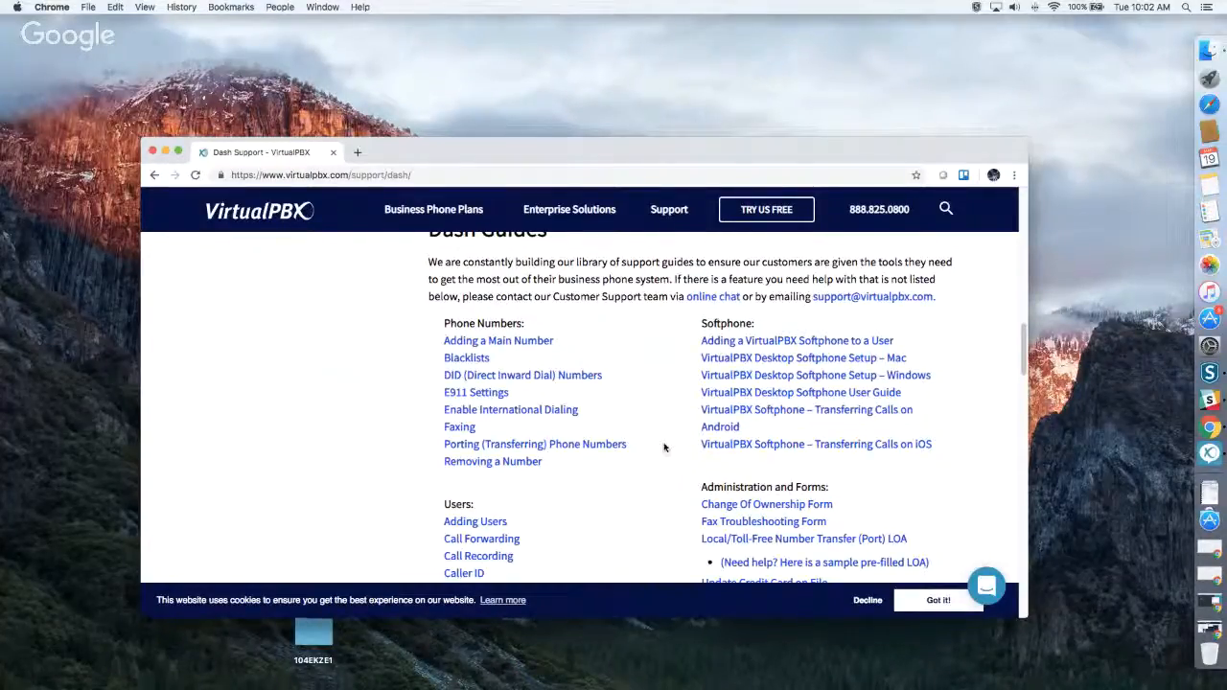
Go to the PBX Login page, review the Dash, Web Phone and vConsole login sections, and open the Dash login.
mouse_move(663, 217)
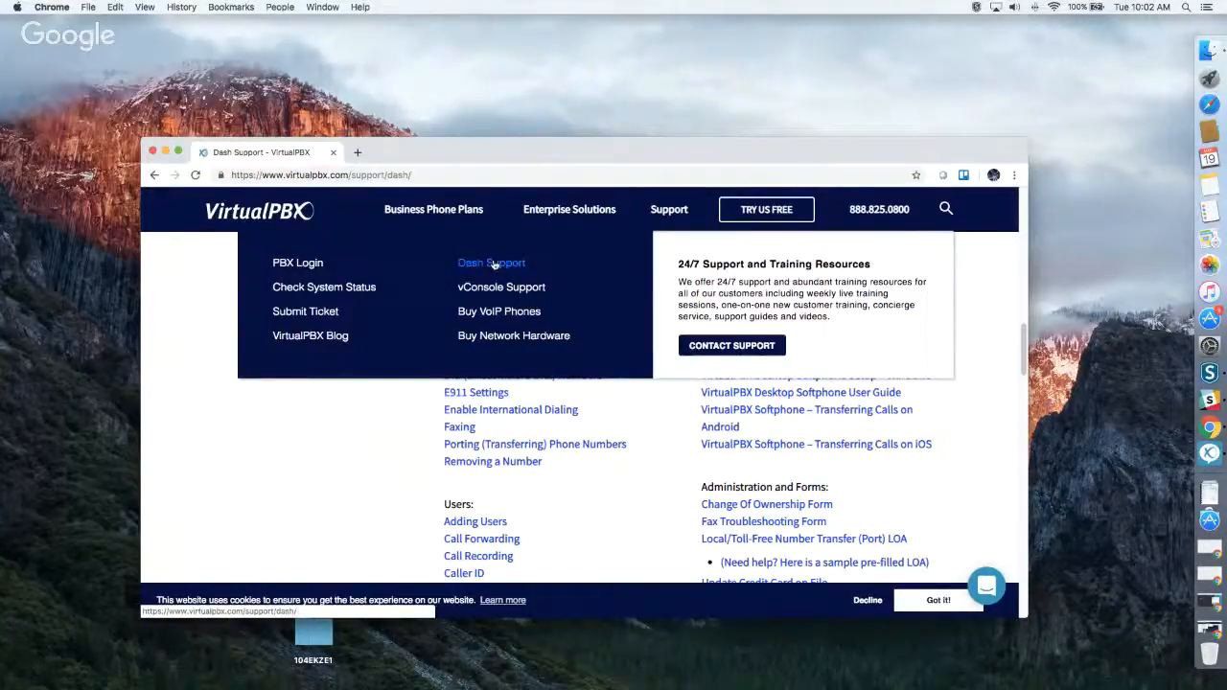
left_click(292, 263)
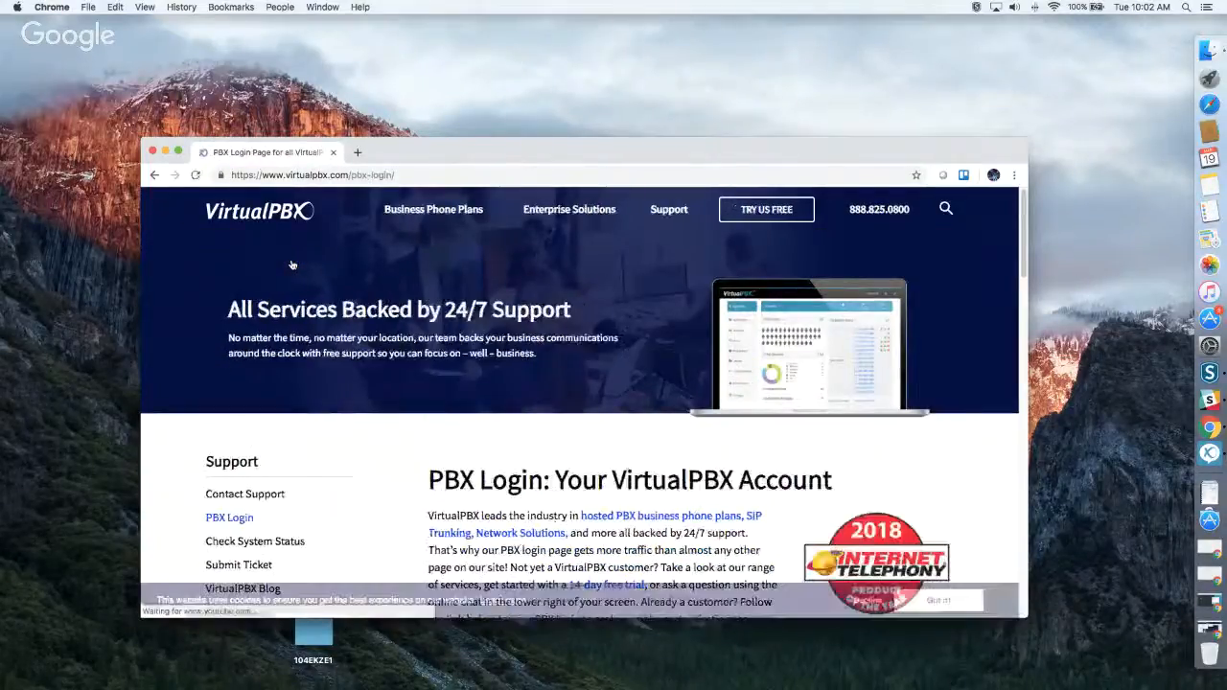
scroll(566, 368, "down", 5)
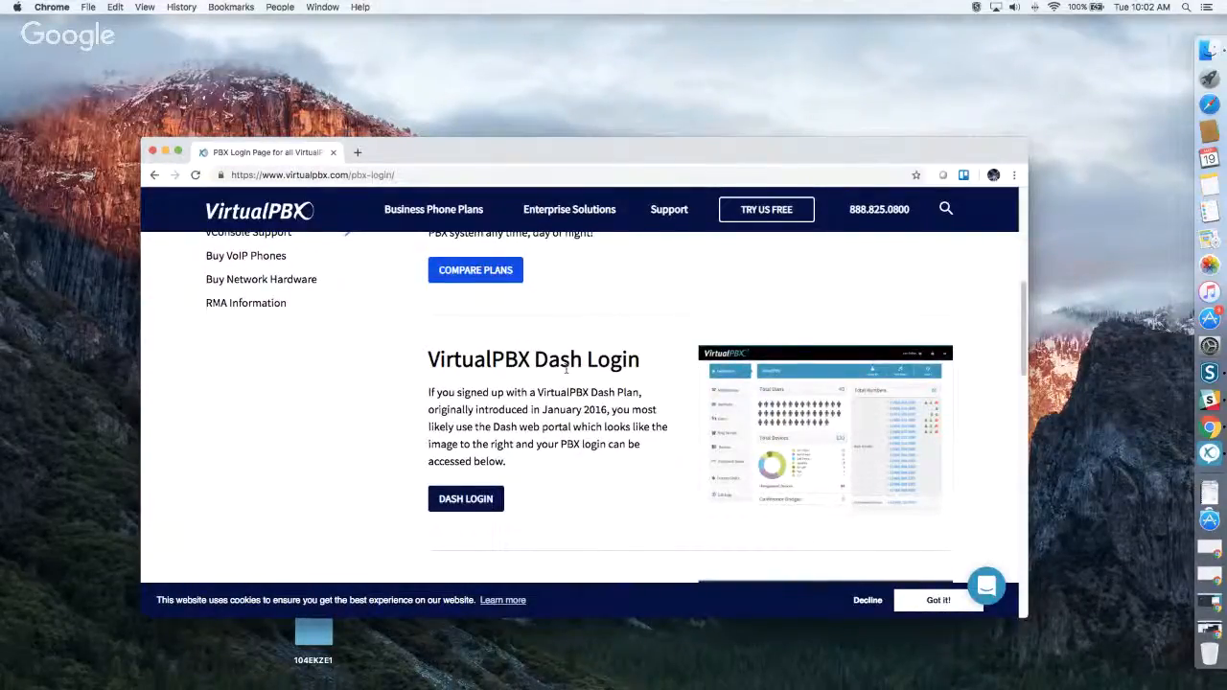
scroll(530, 382, "down", 3)
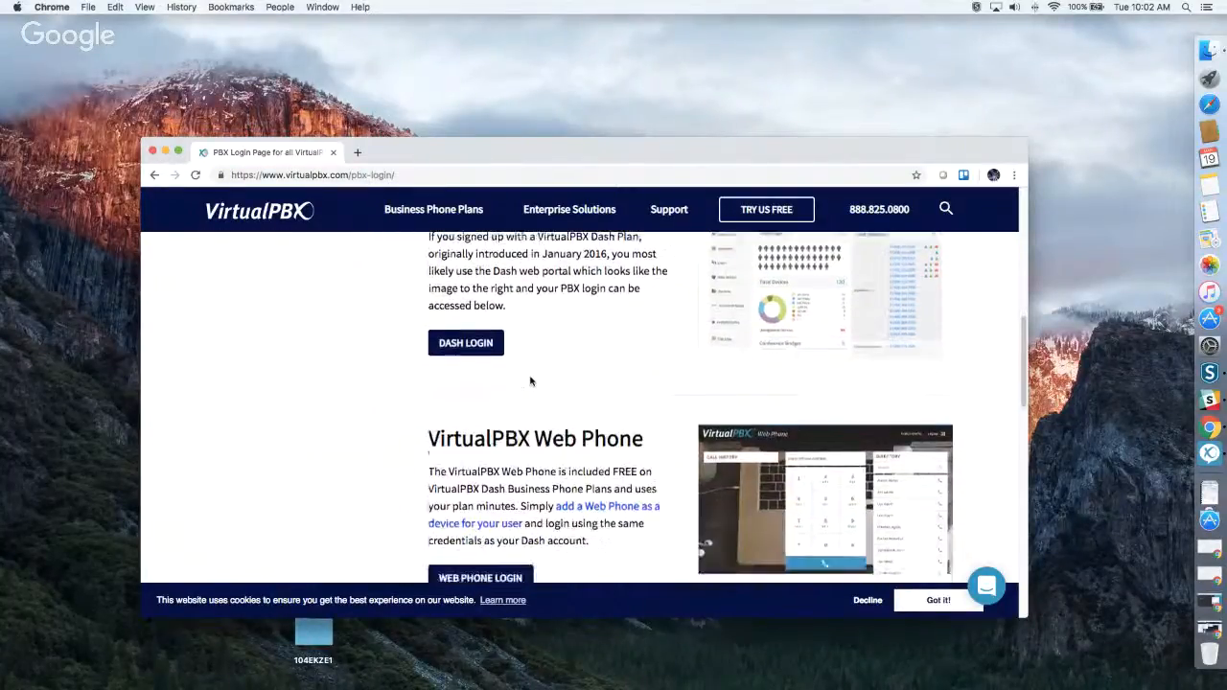
scroll(530, 382, "down", 1)
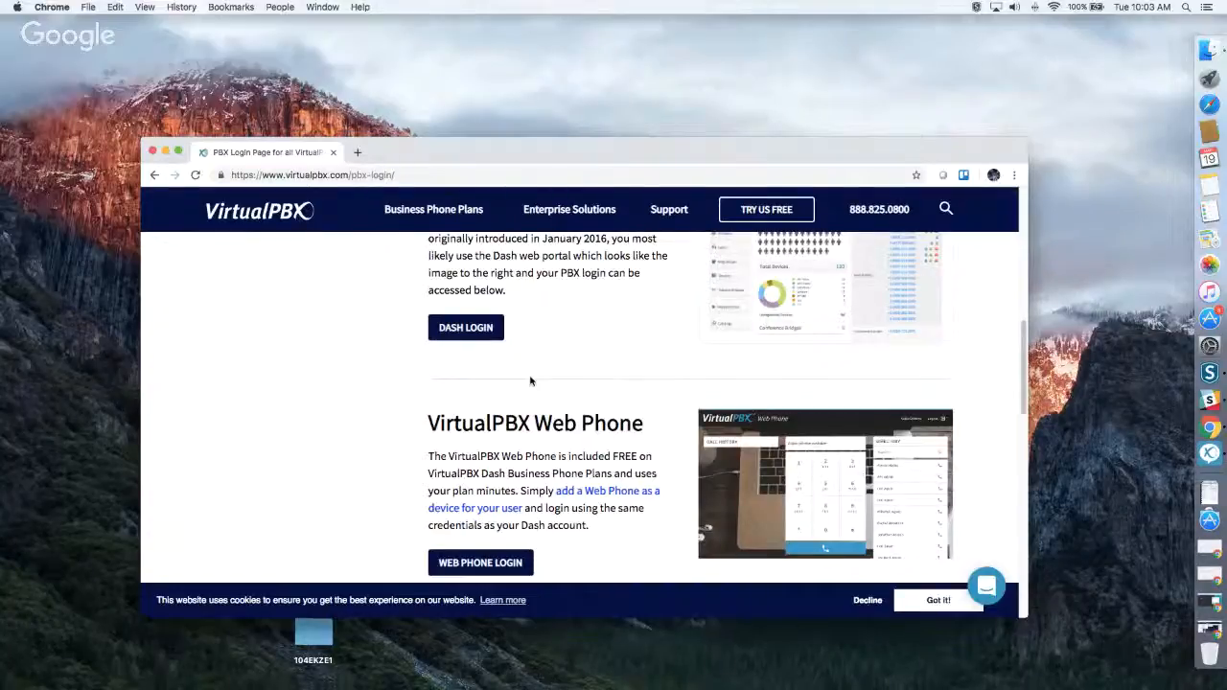
scroll(530, 380, "down", 6)
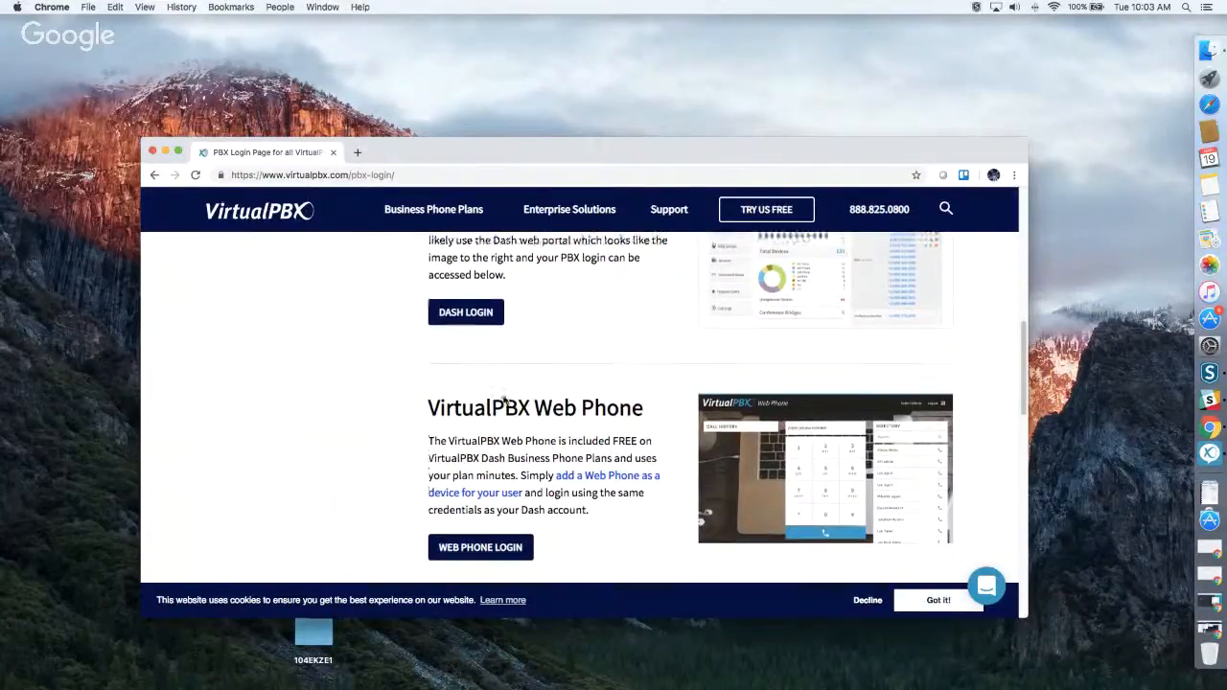
scroll(506, 400, "down", 1)
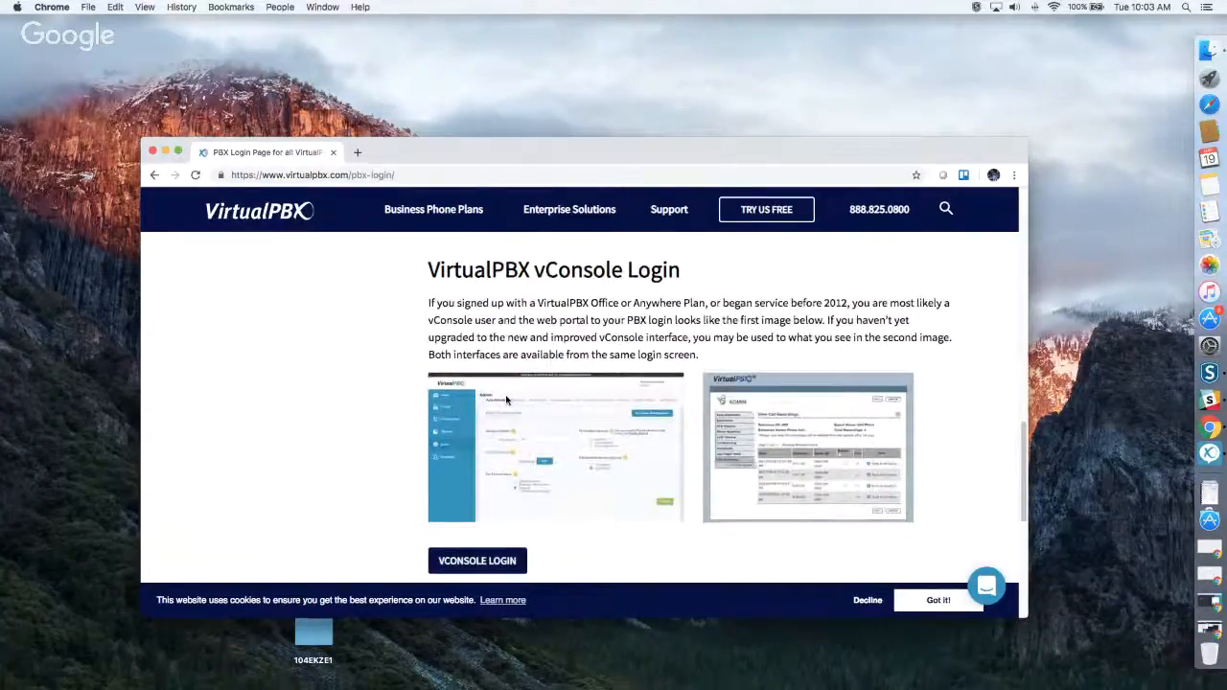
scroll(566, 408, "up", 4)
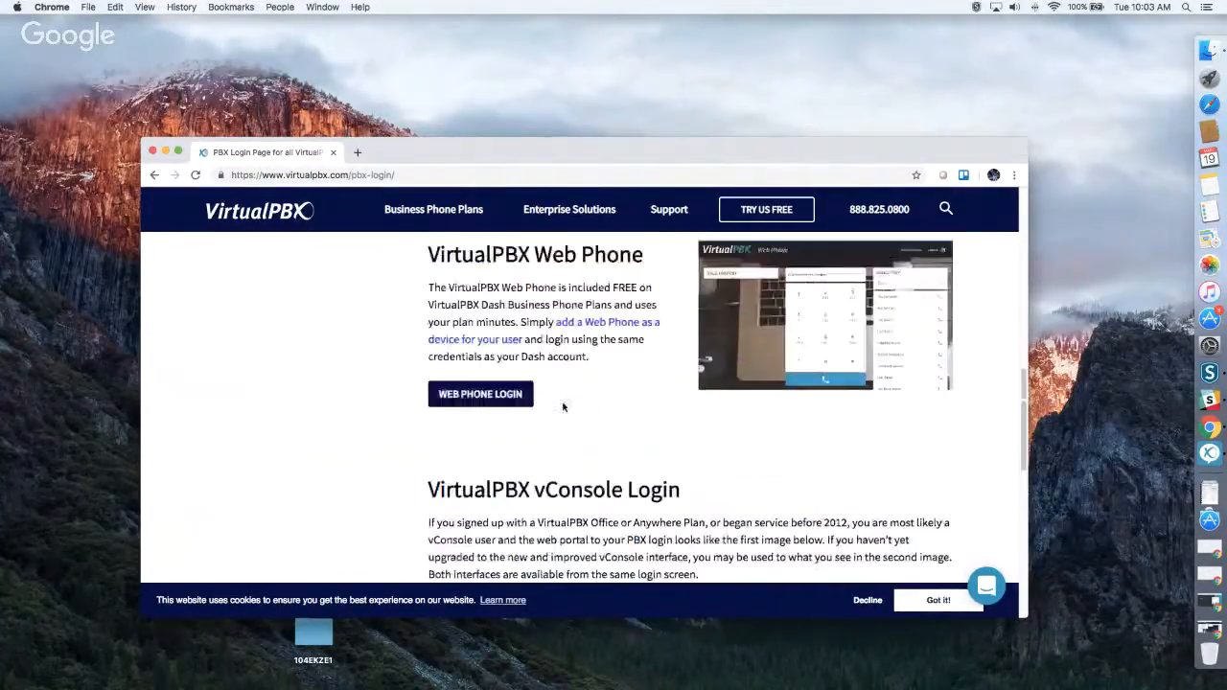
scroll(562, 407, "up", 5)
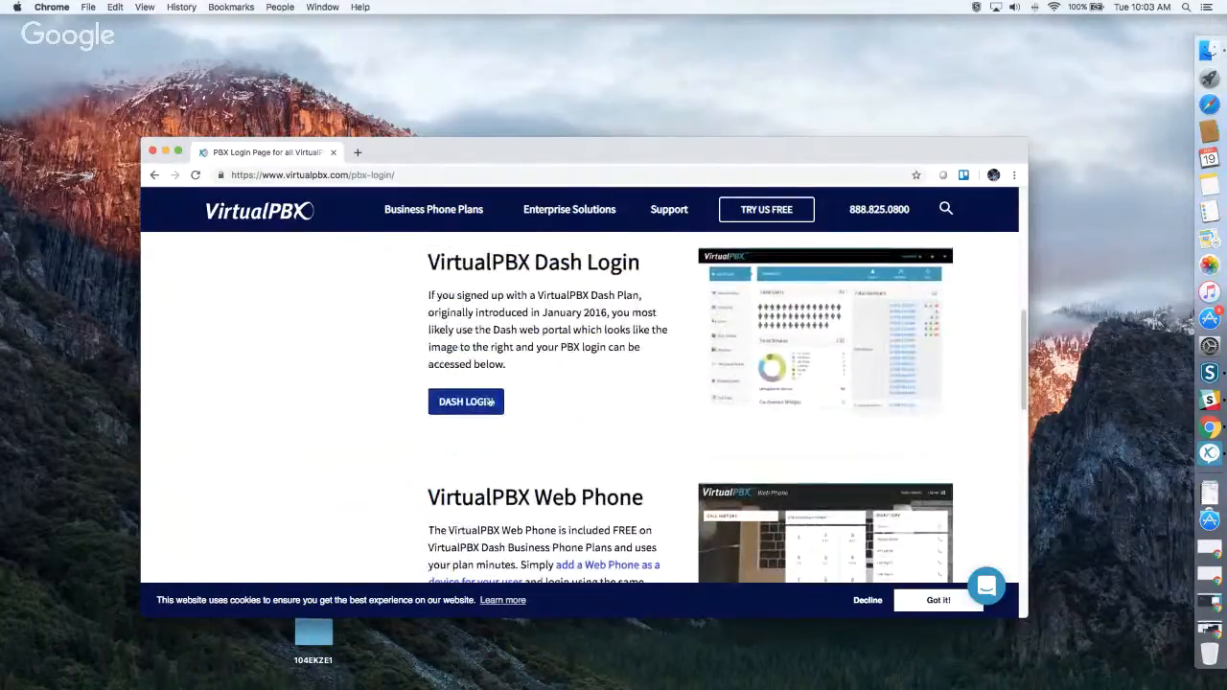
left_click(466, 402)
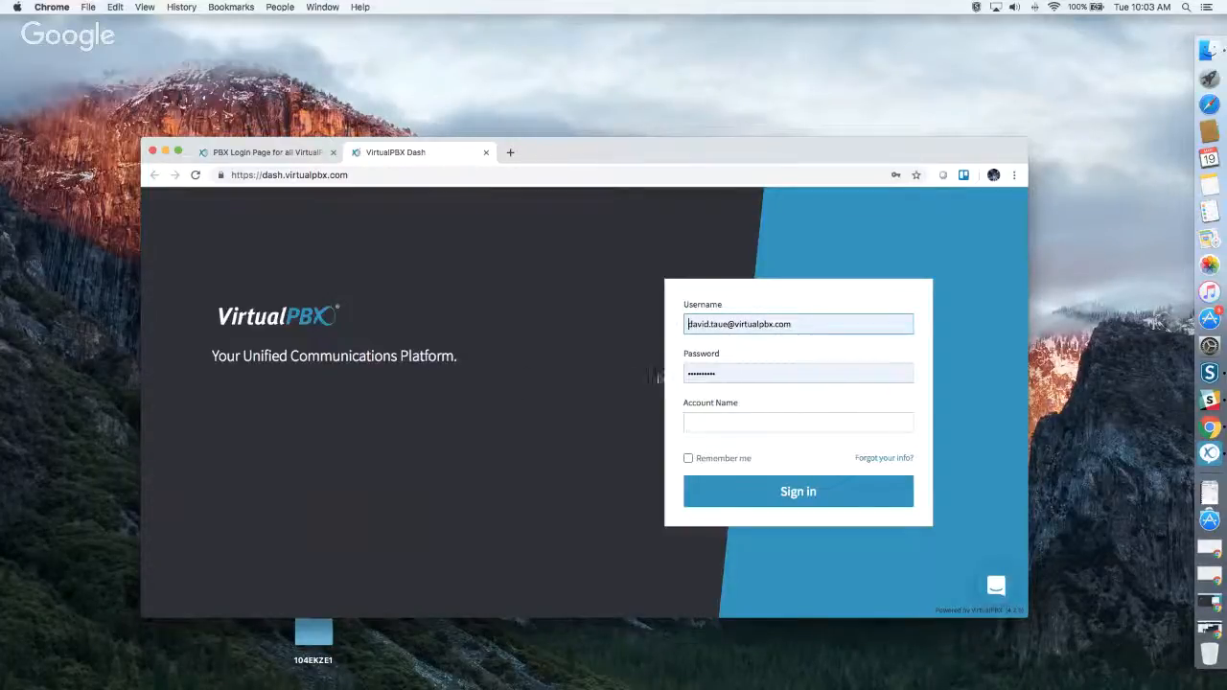
Fill in the account name on the Dash login form and try to sign in with the prefilled credentials.
left_click(705, 426)
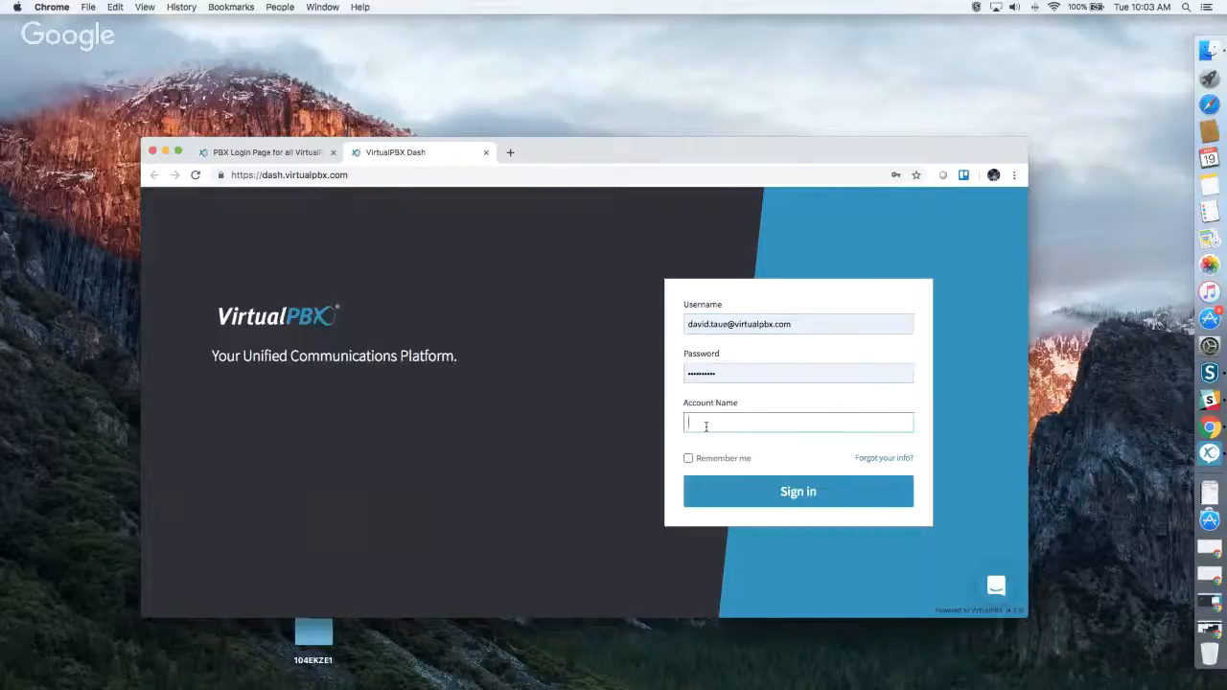
type("sandboxoovidtauetestaccount")
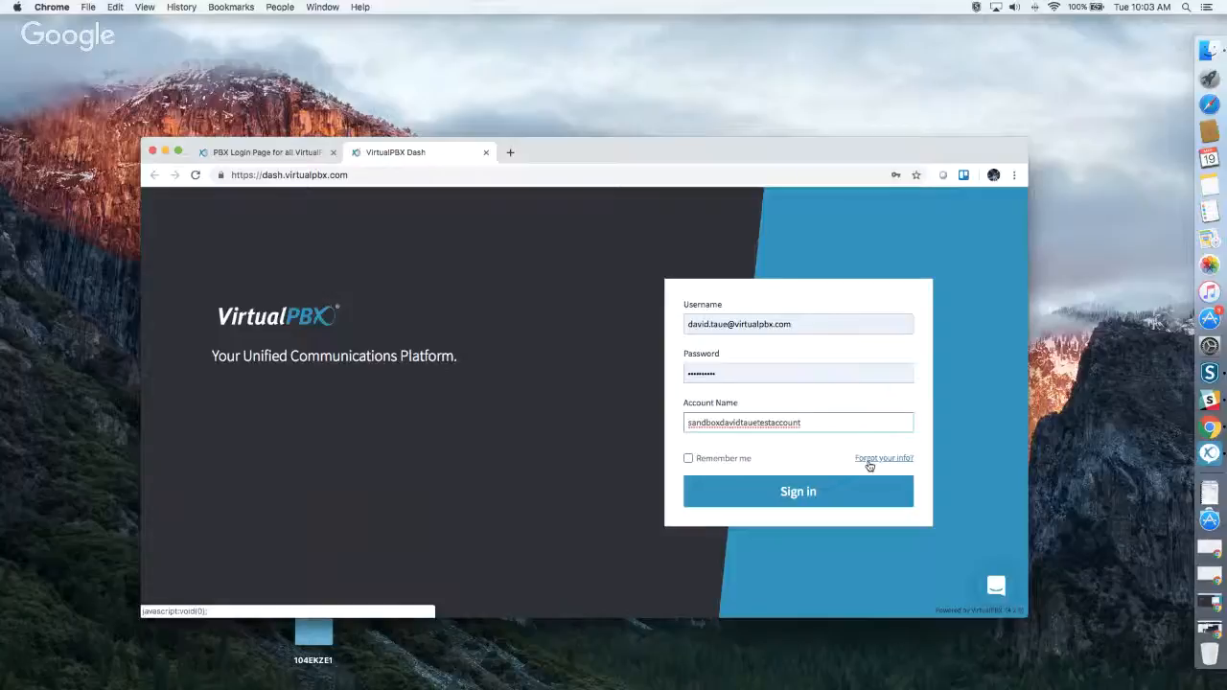
left_click(781, 503)
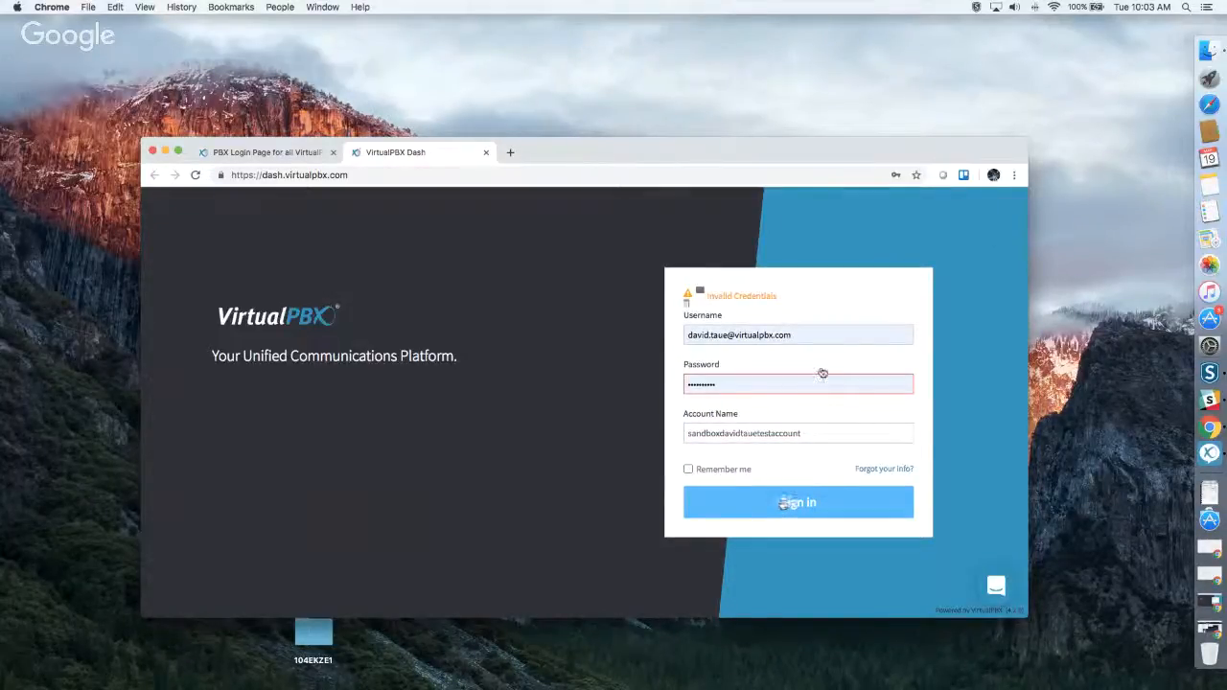
Re-enter the account password, sign in to Dash, and dismiss the browser's offer to update the saved password.
double_click(724, 385)
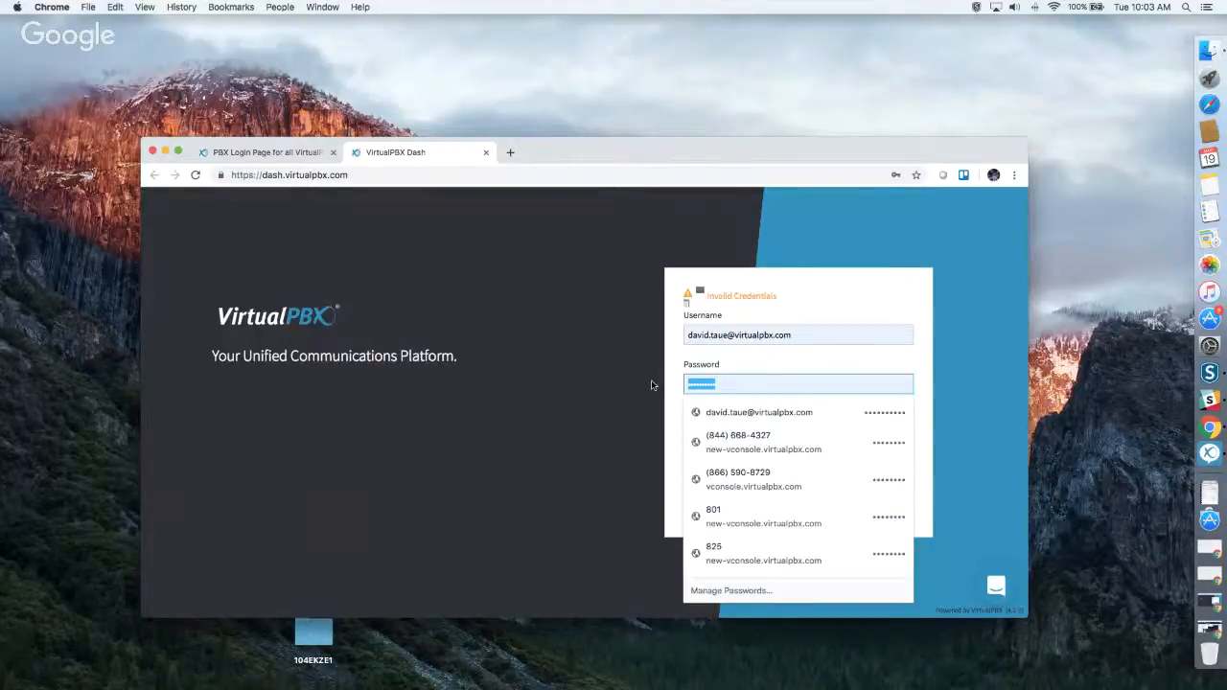
type("•••••")
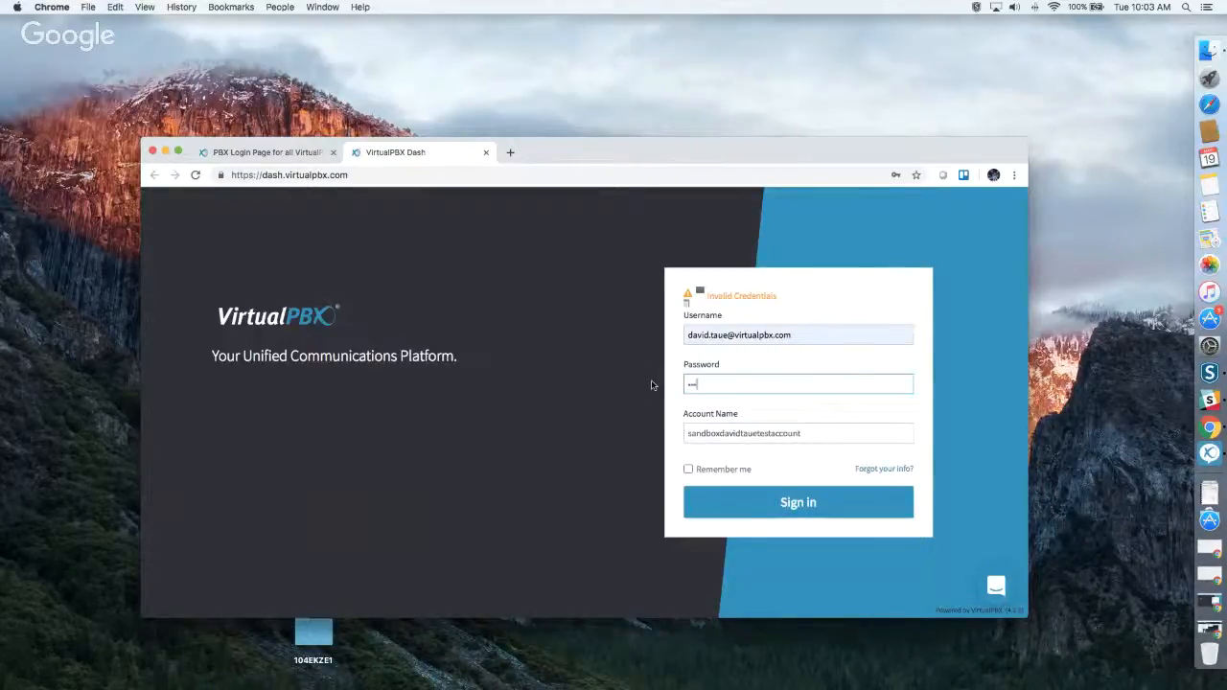
type("•••")
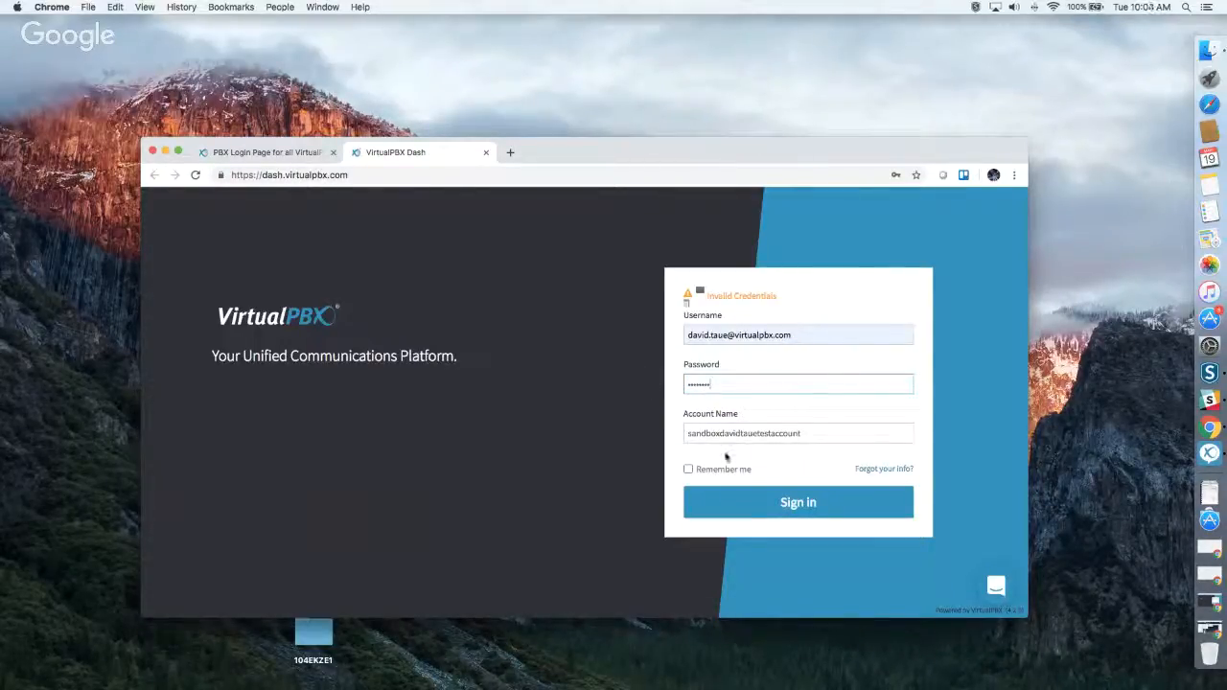
left_click(803, 498)
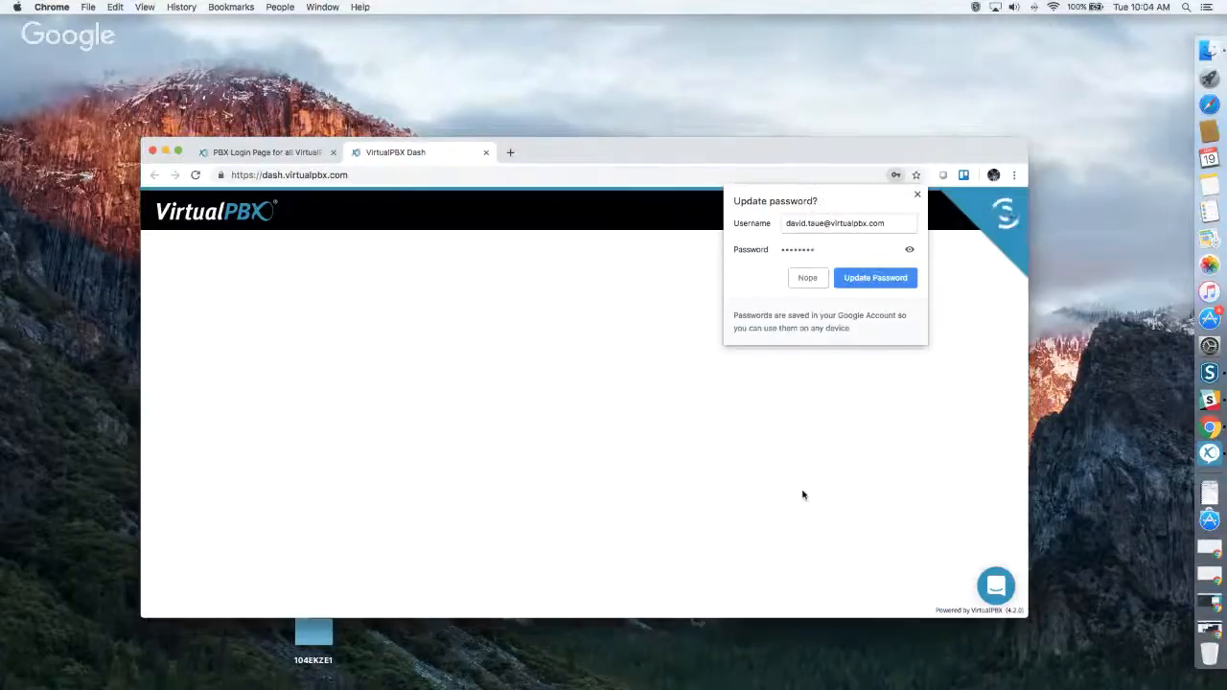
left_click(916, 194)
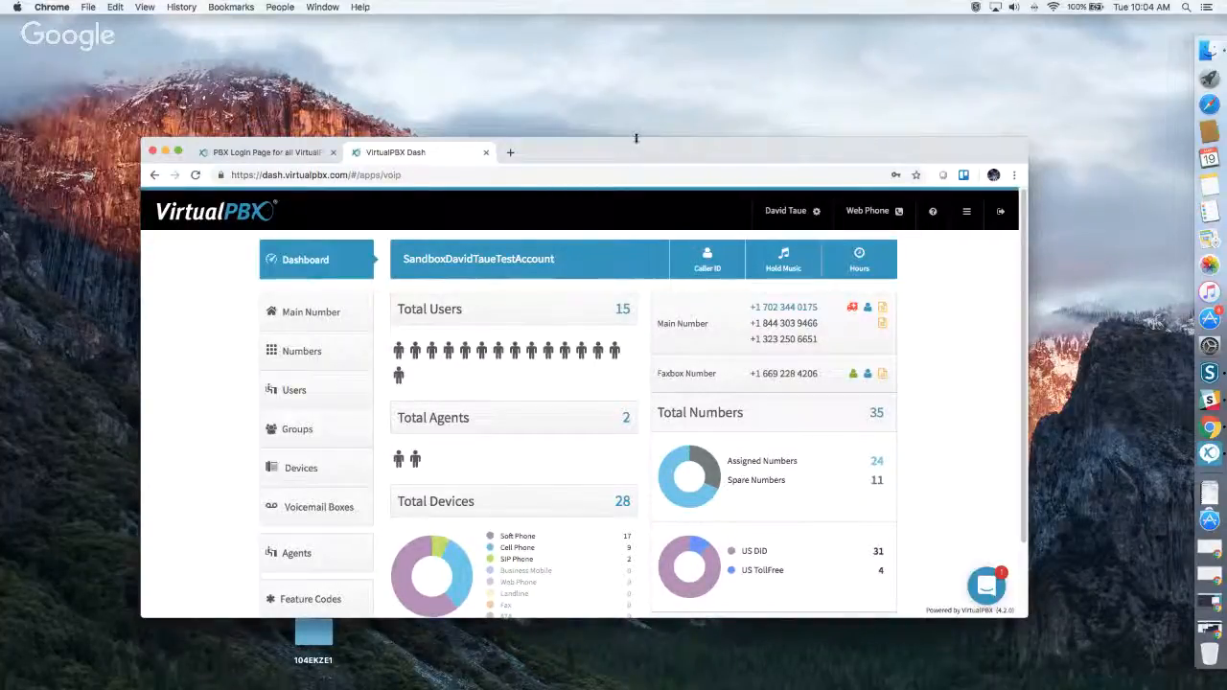
Extend the browser window upward and examine the Company Caller ID settings and number choices, closing them without changes.
left_click_drag(635, 138, 639, 44)
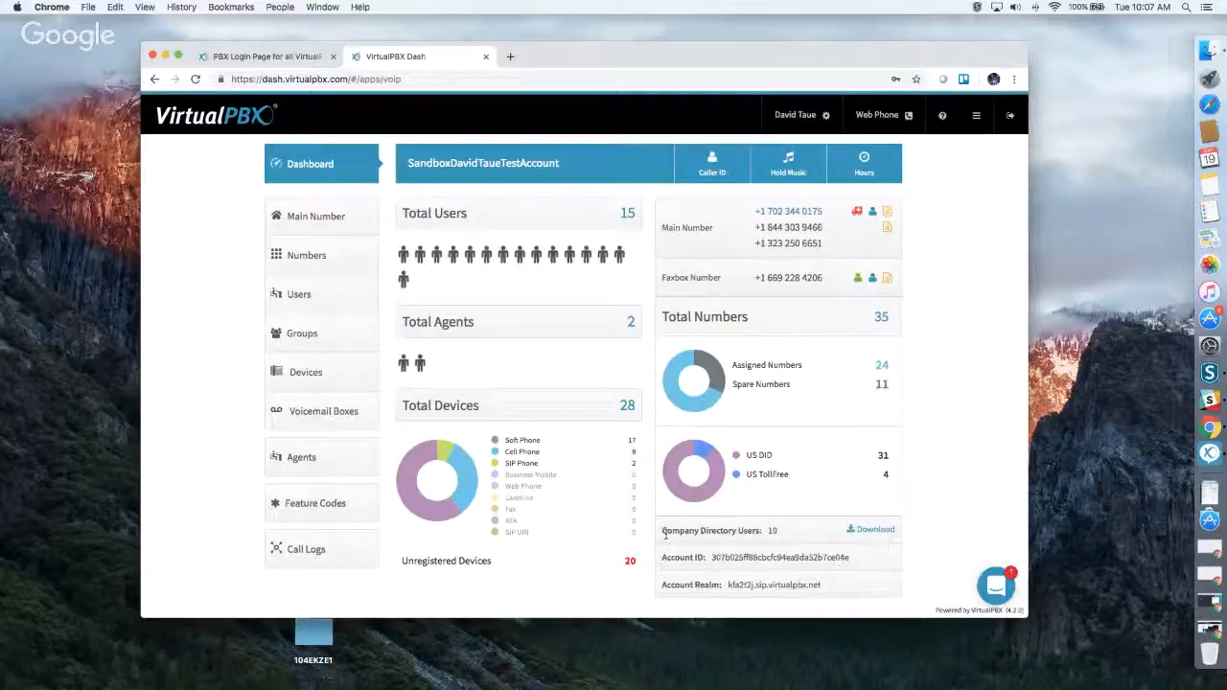
left_click(704, 176)
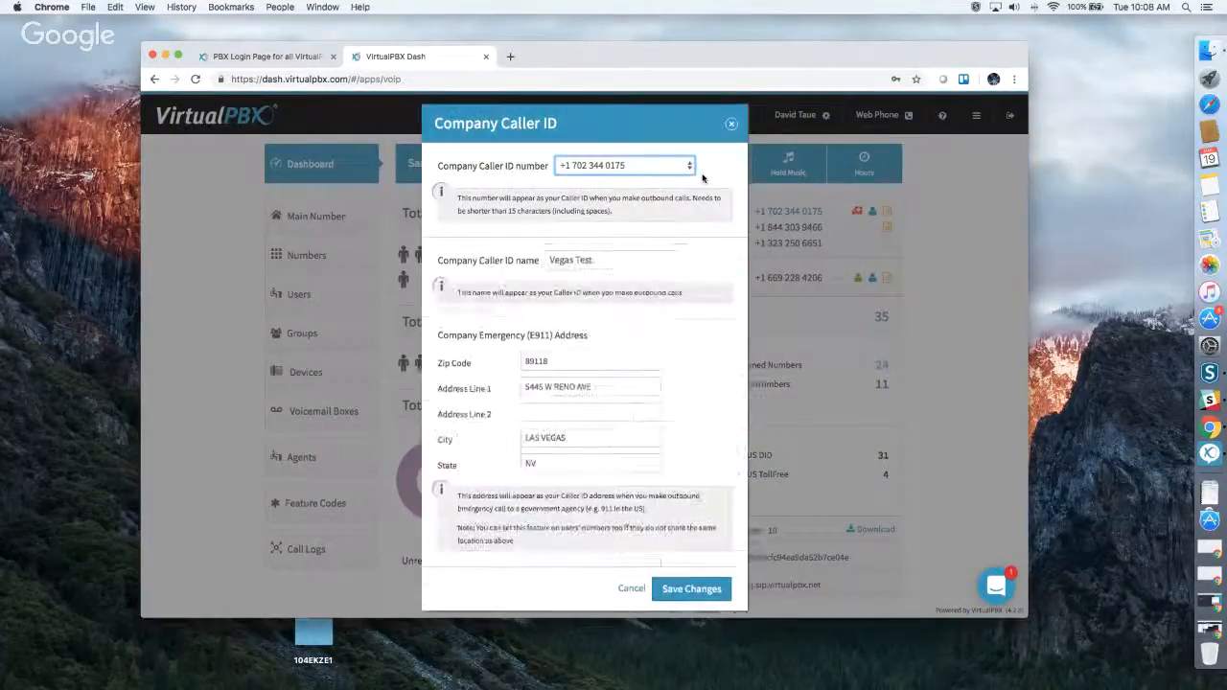
left_click(651, 167)
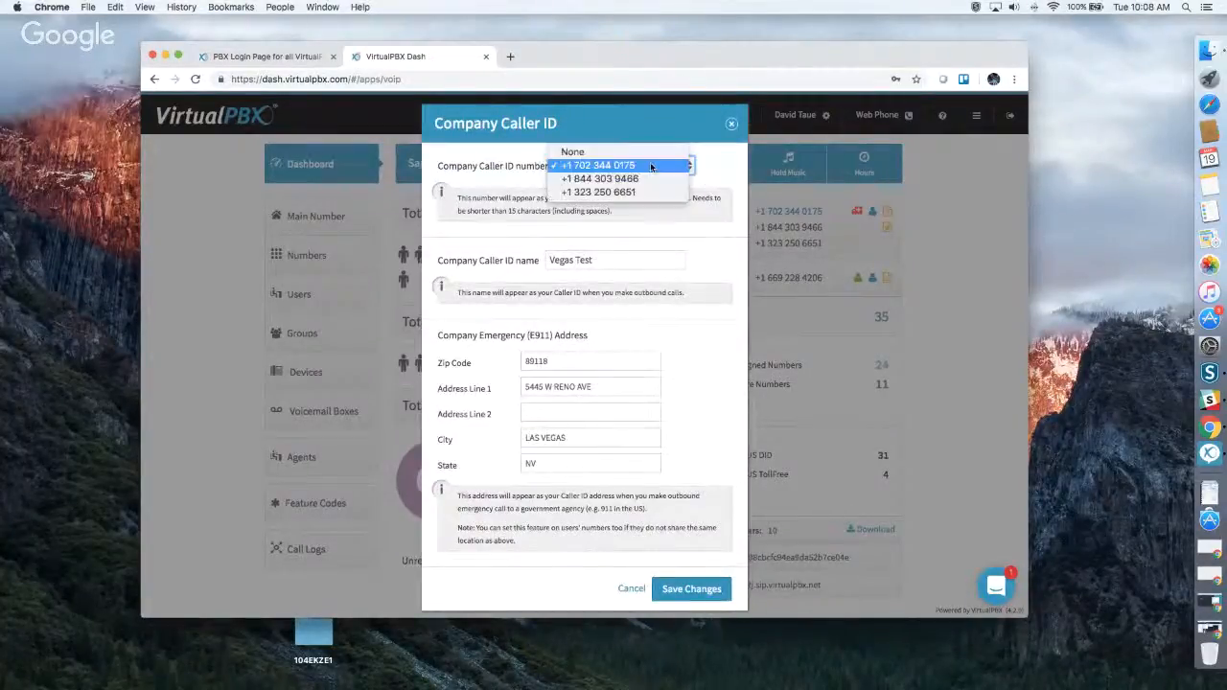
left_click(712, 172)
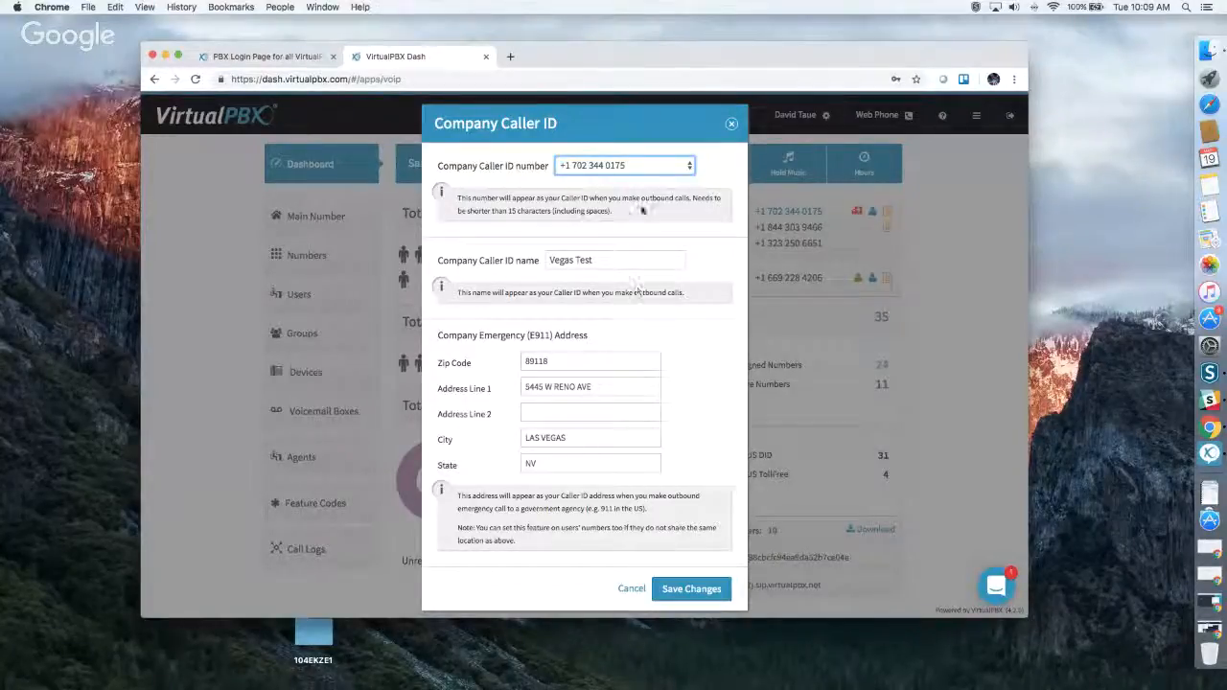
left_click(731, 127)
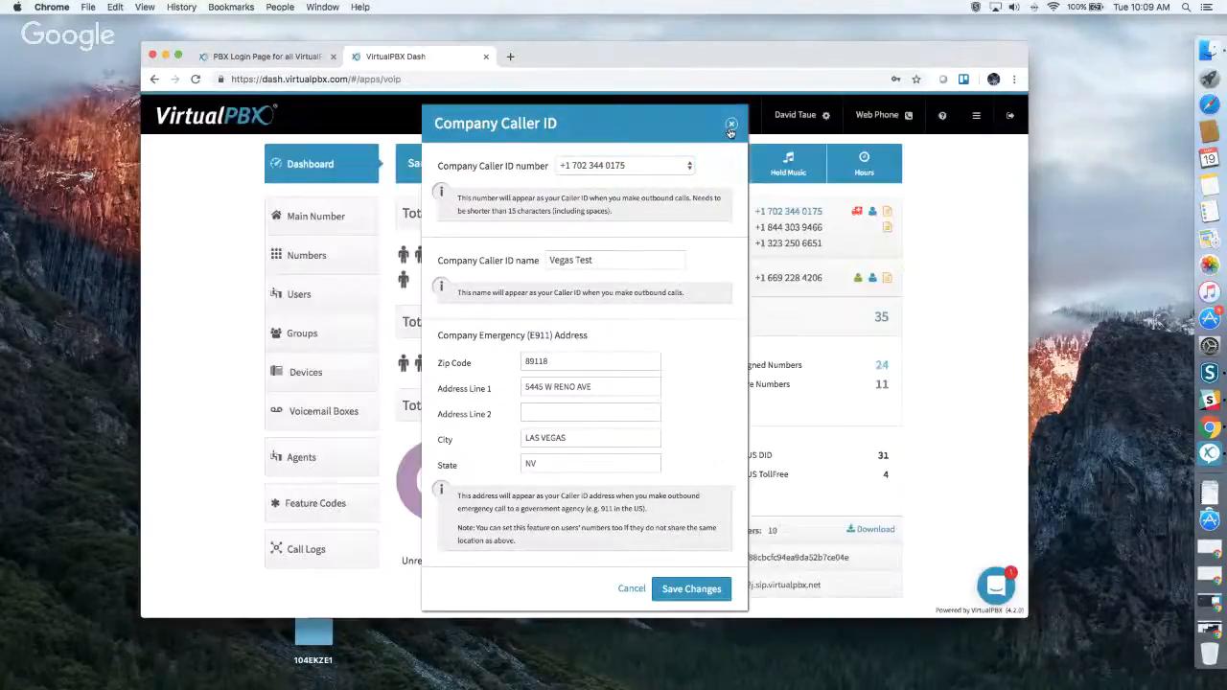
Examine the account's Music-On-Hold settings and file upload option, closing them without changes.
left_click(778, 175)
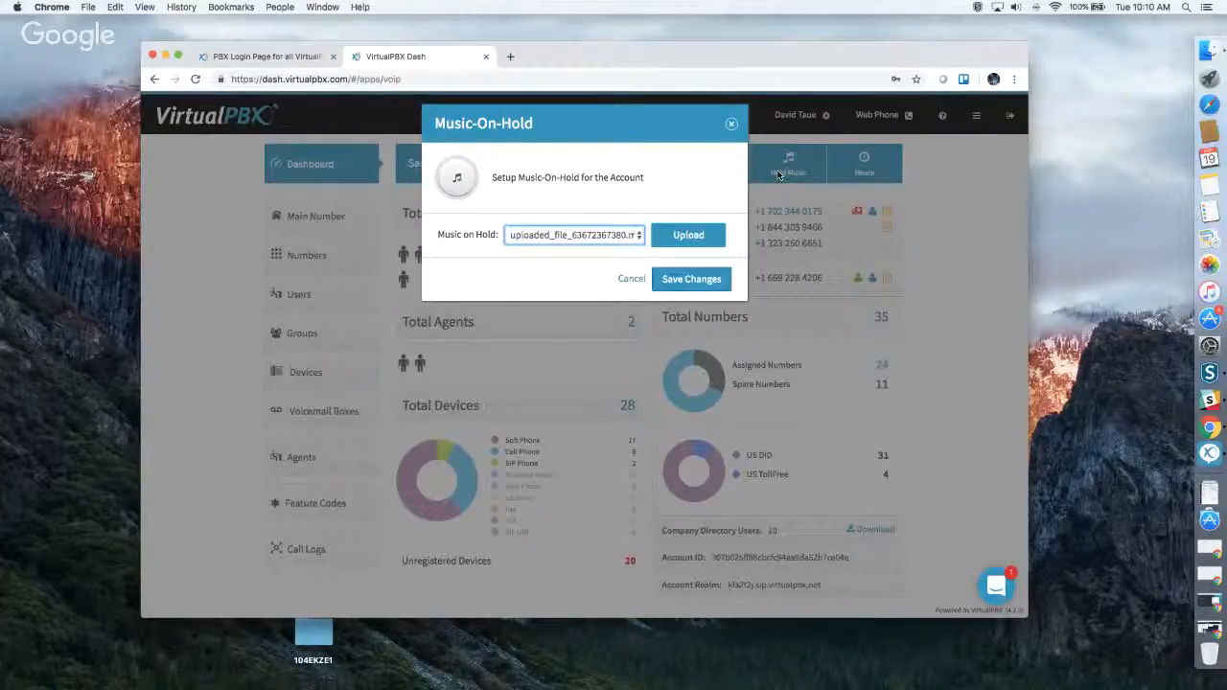
left_click(673, 236)
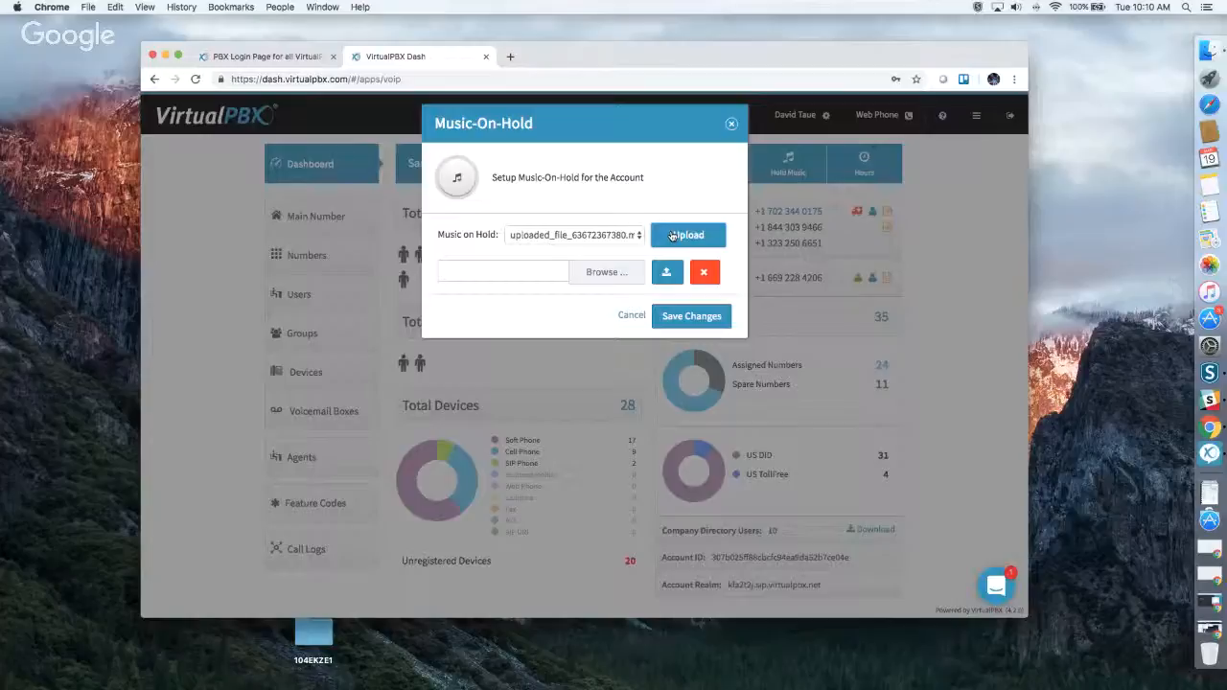
left_click(672, 236)
left_click(732, 126)
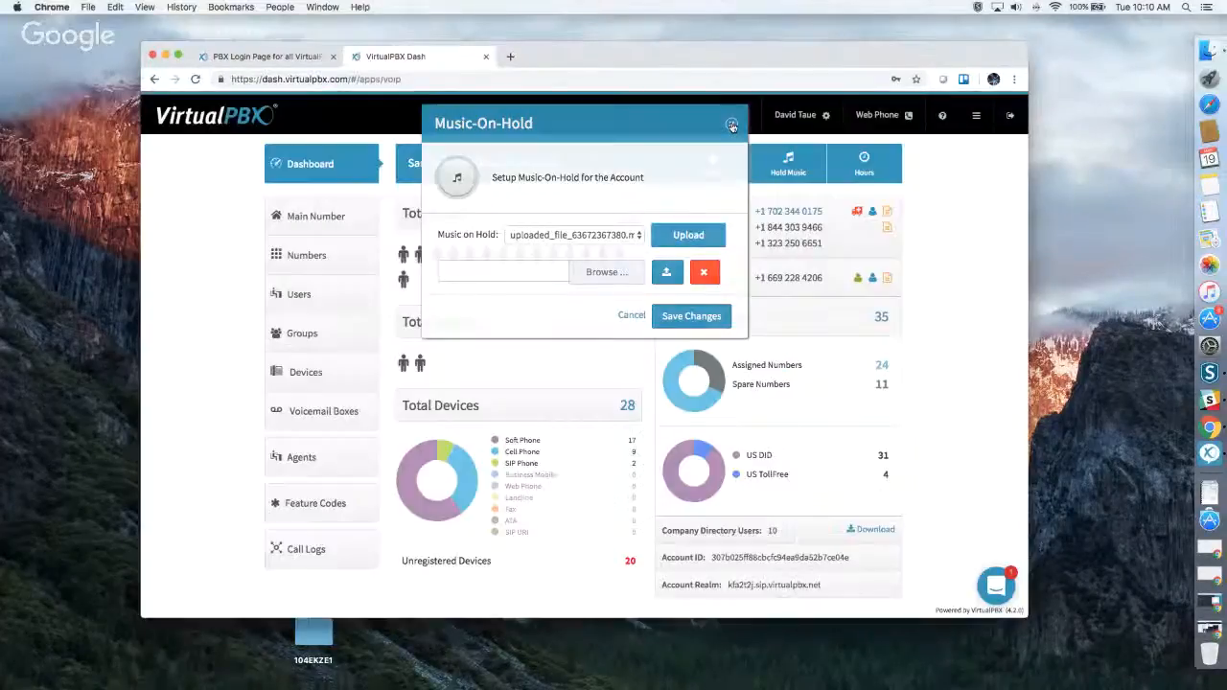
Review the company's custom office hours and lunch closure from the dashboard's Hours settings, and save the Office Hours Strategy.
left_click(877, 161)
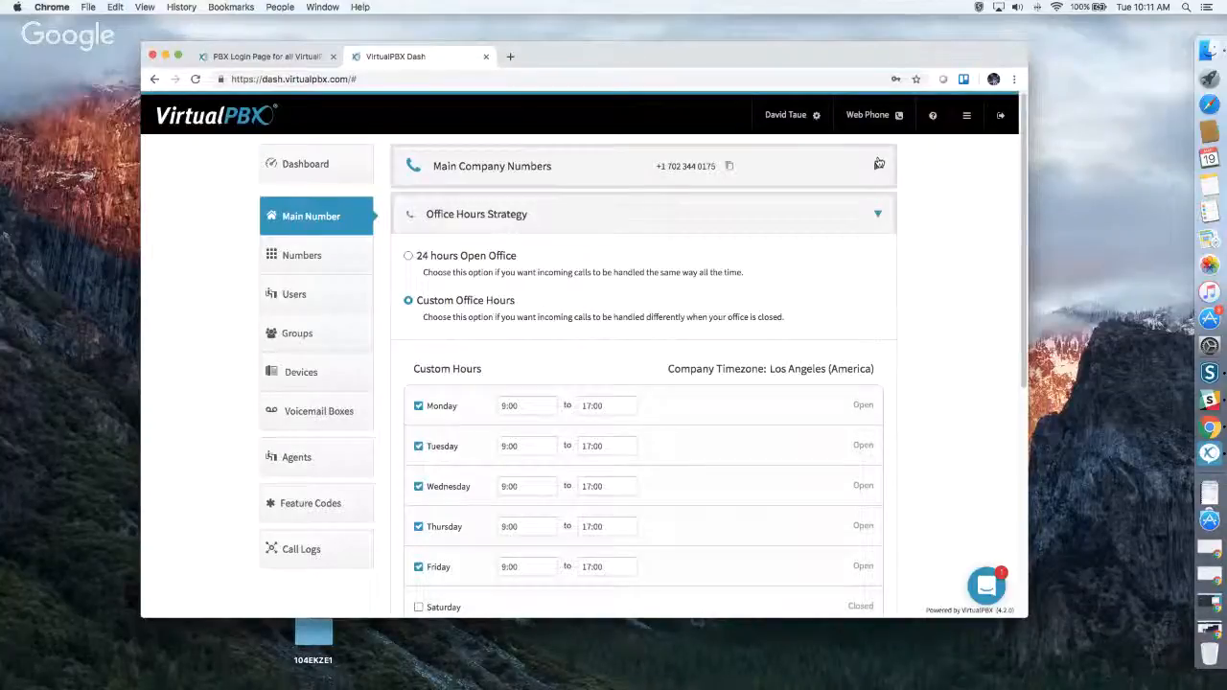
scroll(181, 422, "down", 3)
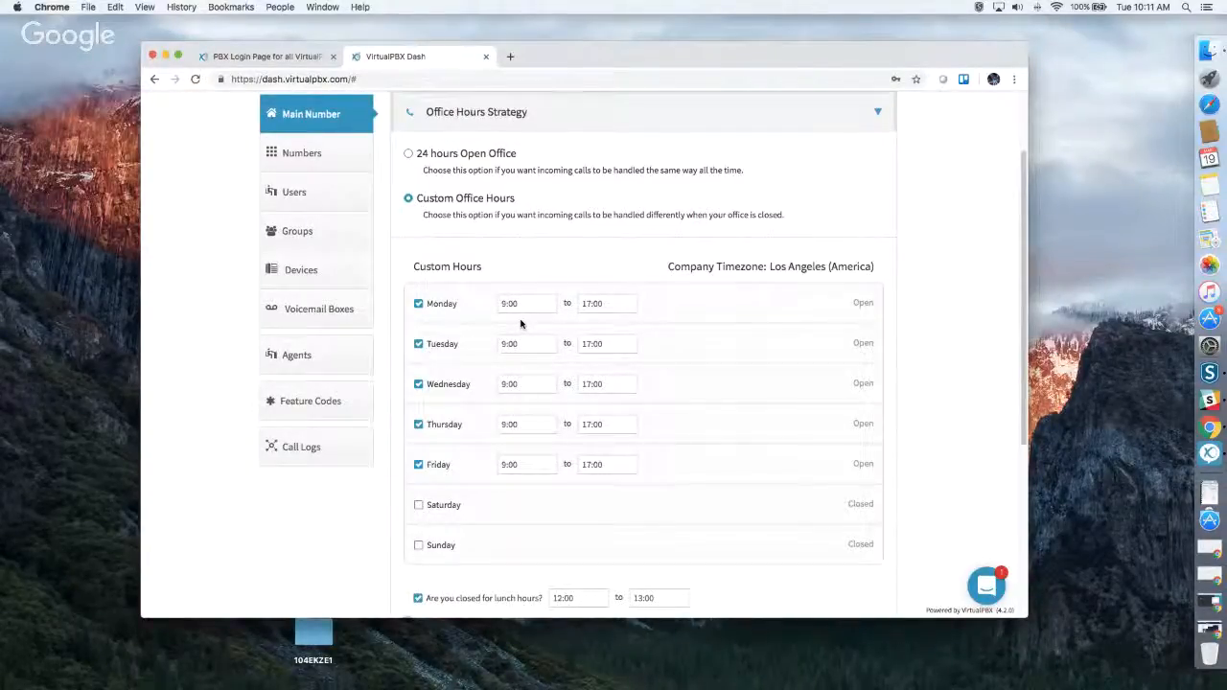
scroll(521, 324, "down", 5)
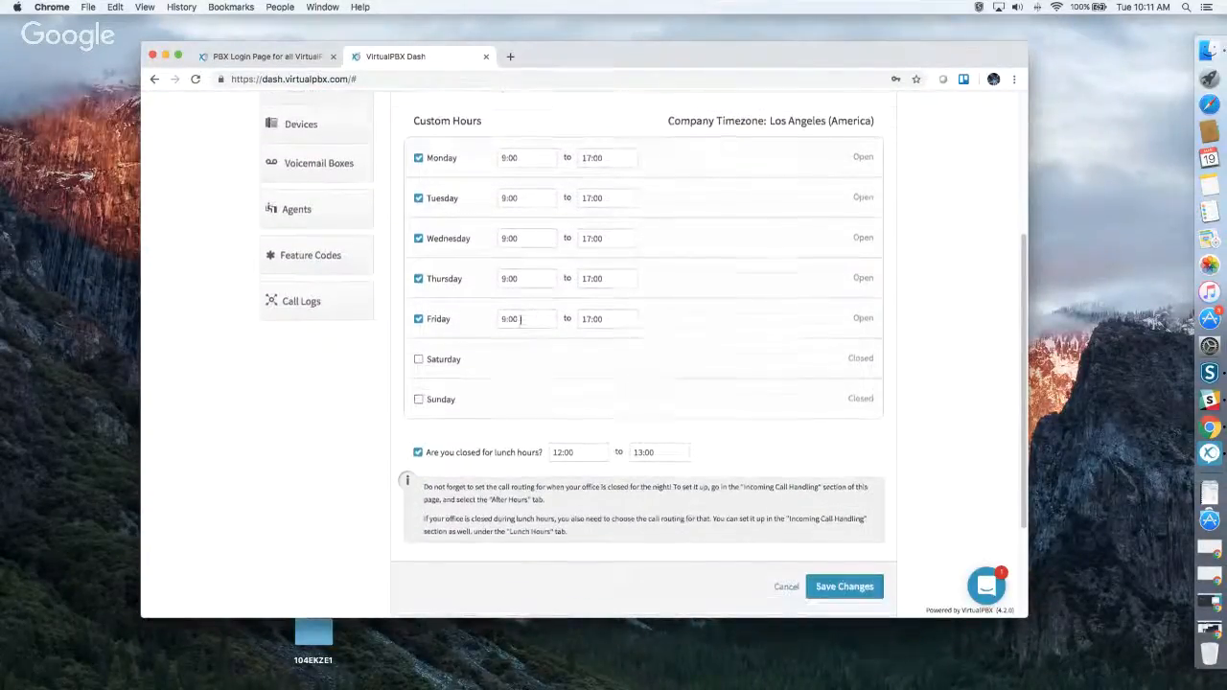
scroll(520, 321, "down", 4)
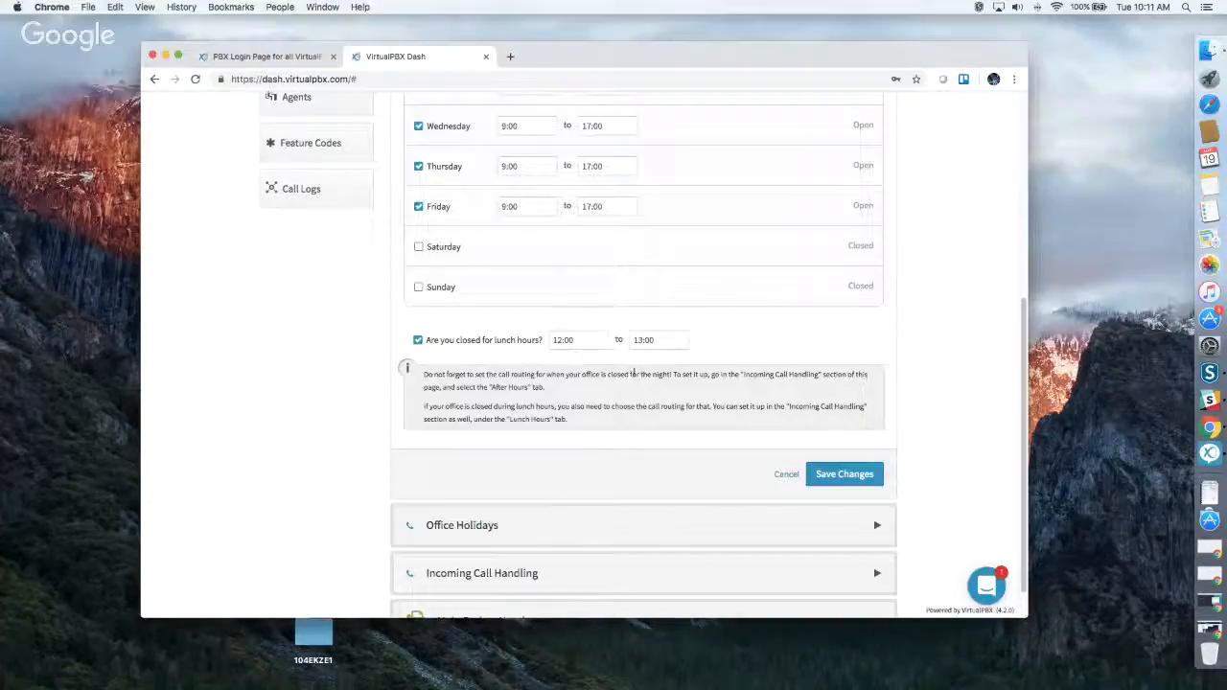
left_click(837, 477)
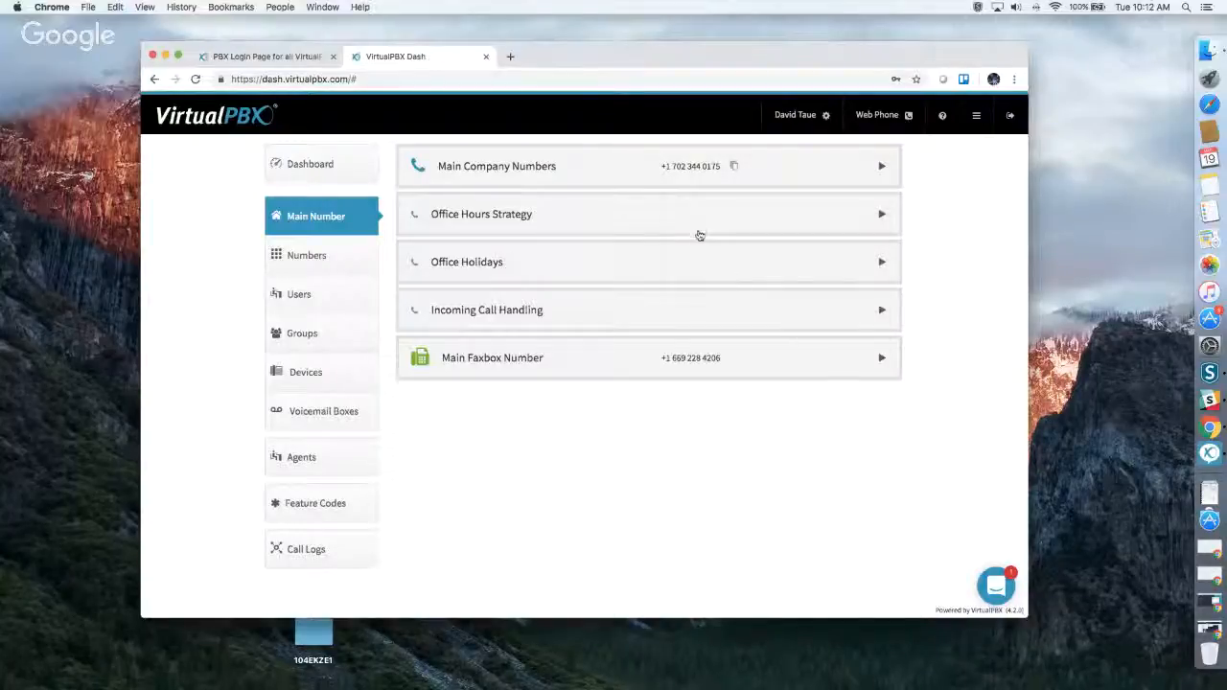
Review the Office Holidays list and the holiday types available to add, and save the holiday settings.
left_click(691, 261)
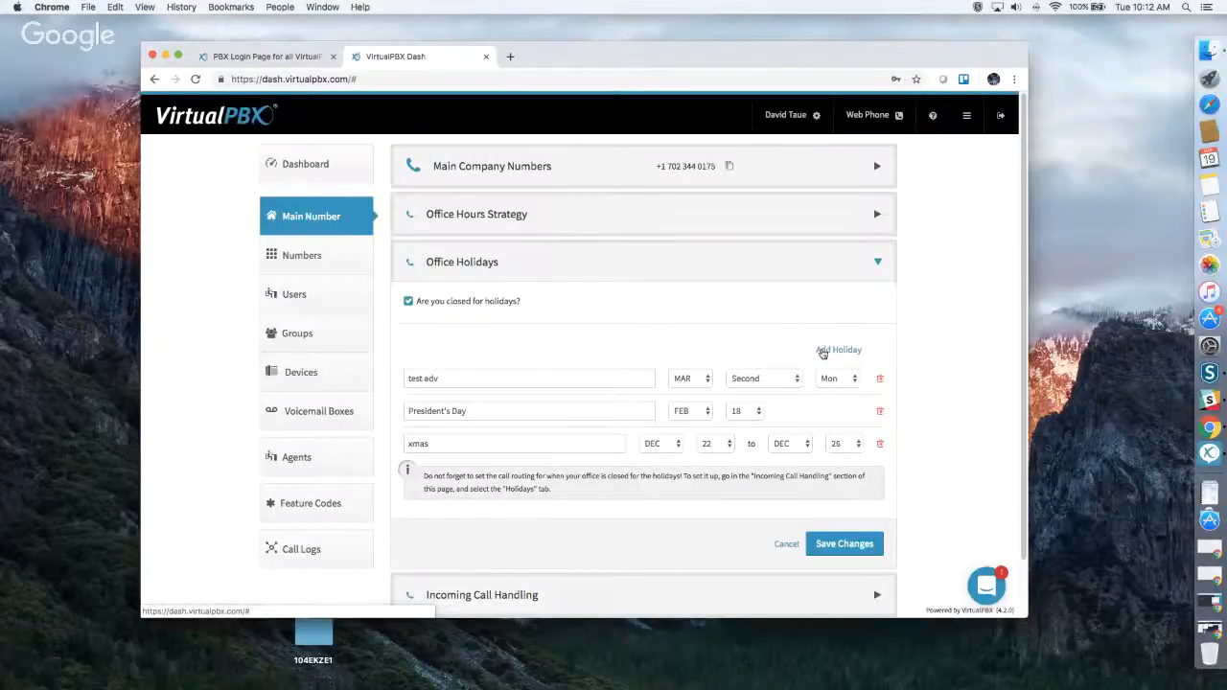
left_click(822, 353)
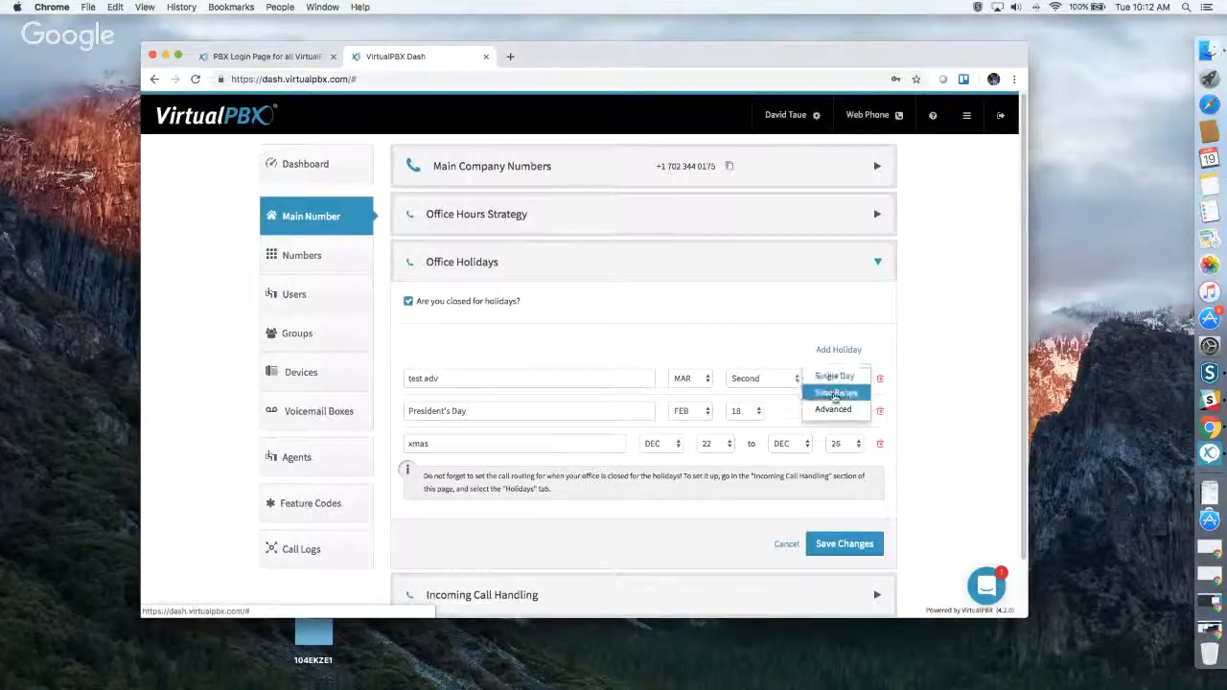
left_click(646, 350)
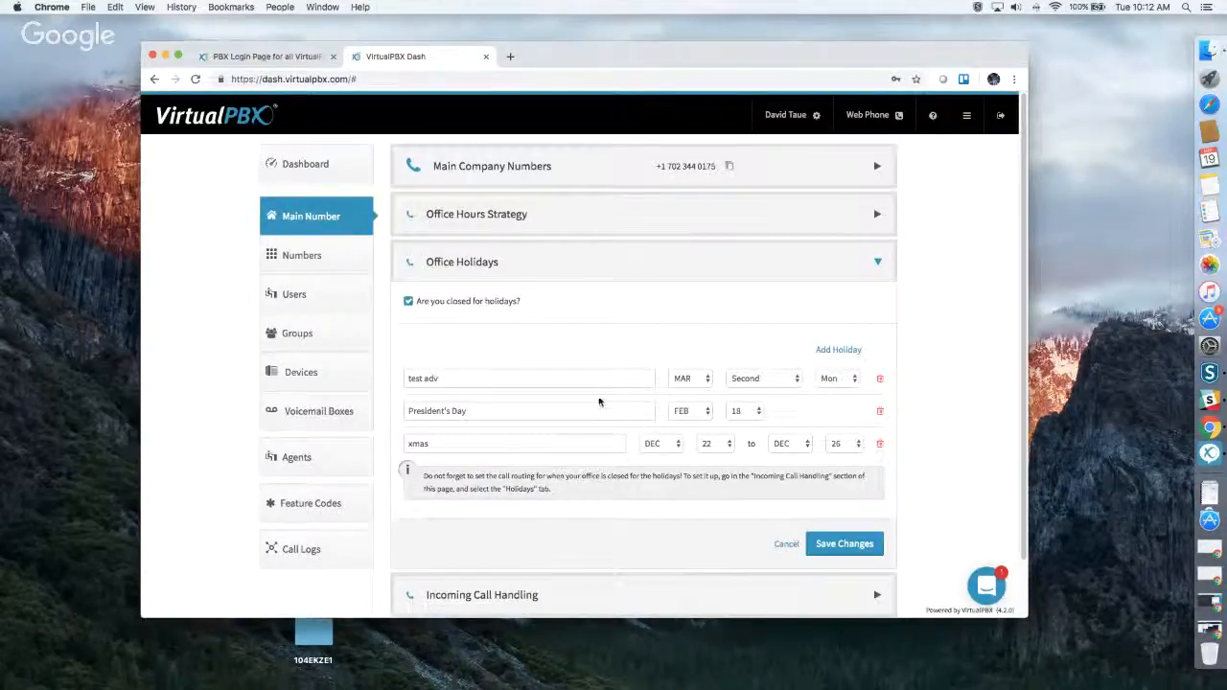
left_click(551, 411)
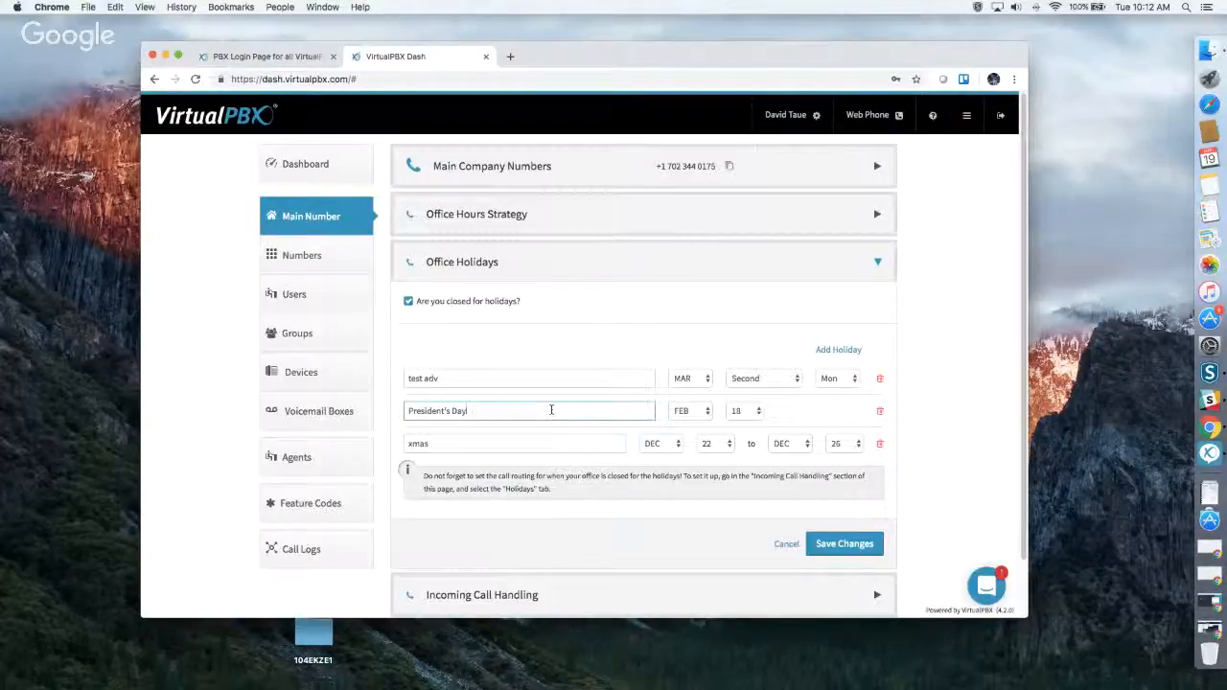
type(",")
scroll(678, 421, "down", 1)
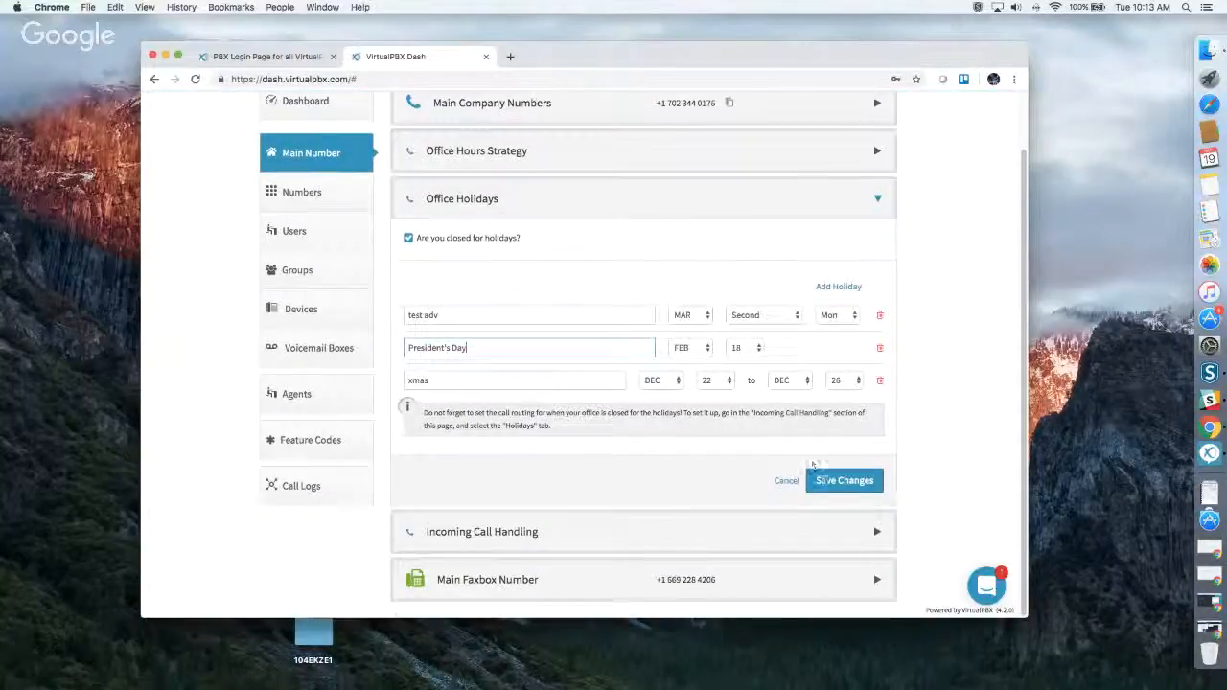
left_click(817, 479)
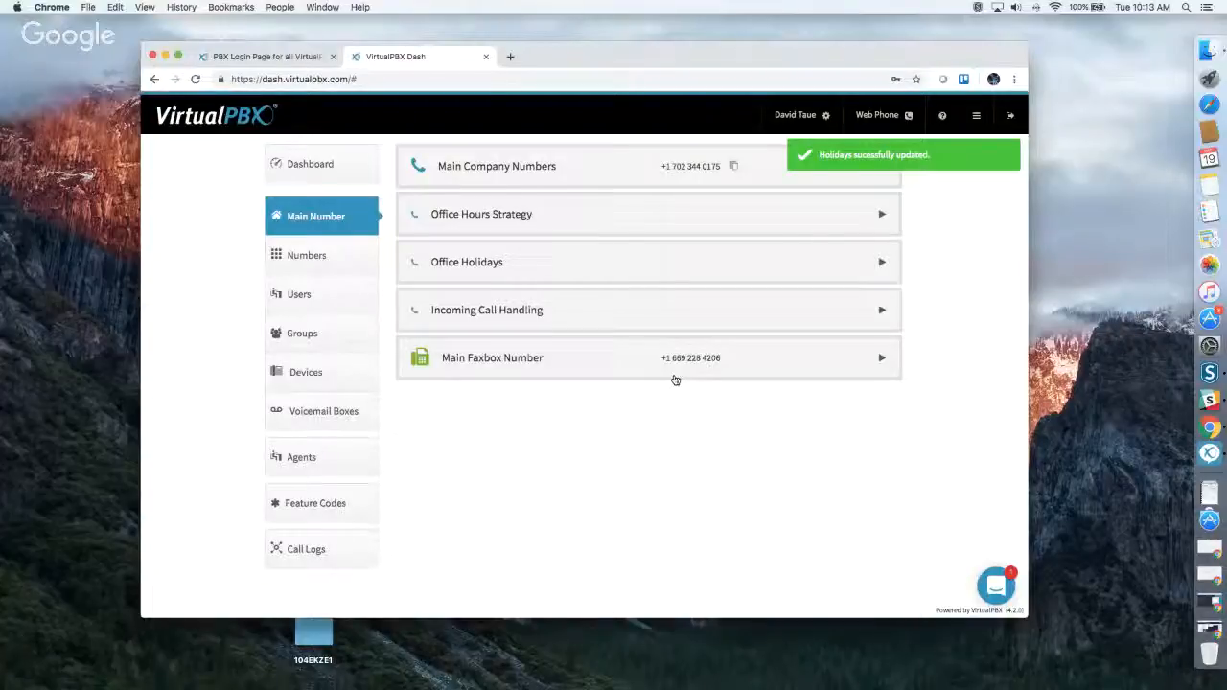
Open the Incoming Call Handling settings and examine the call routing choices for open hours.
left_click(534, 315)
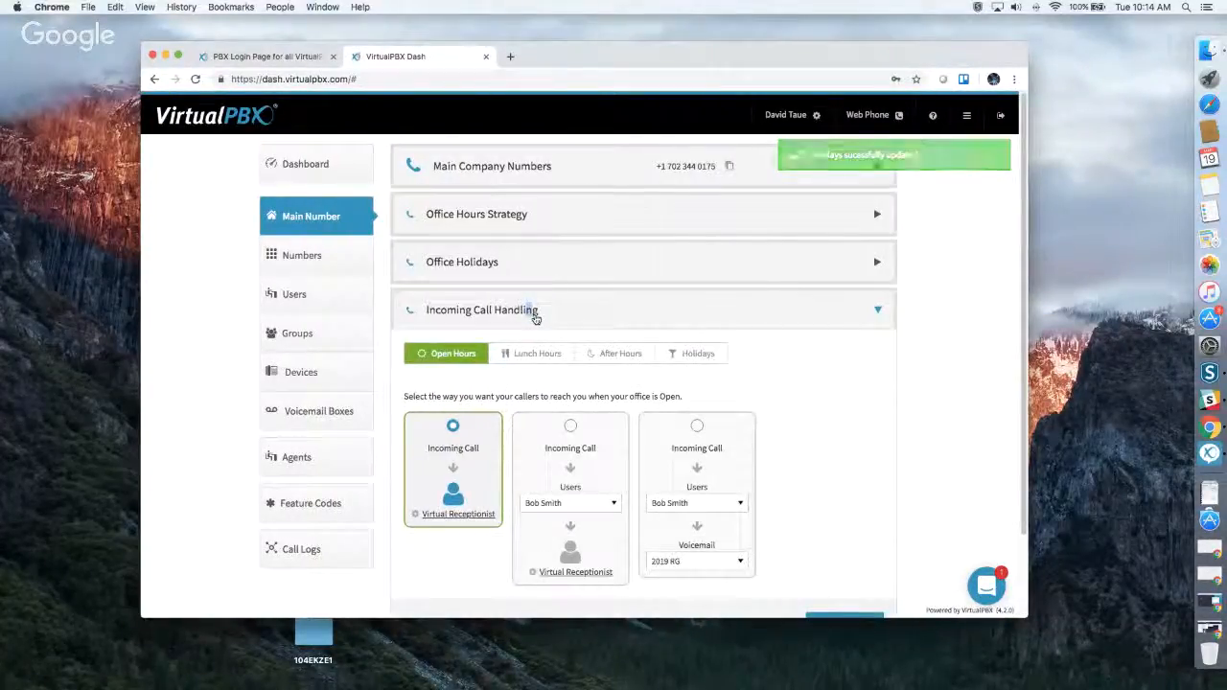
scroll(672, 342, "down", 2)
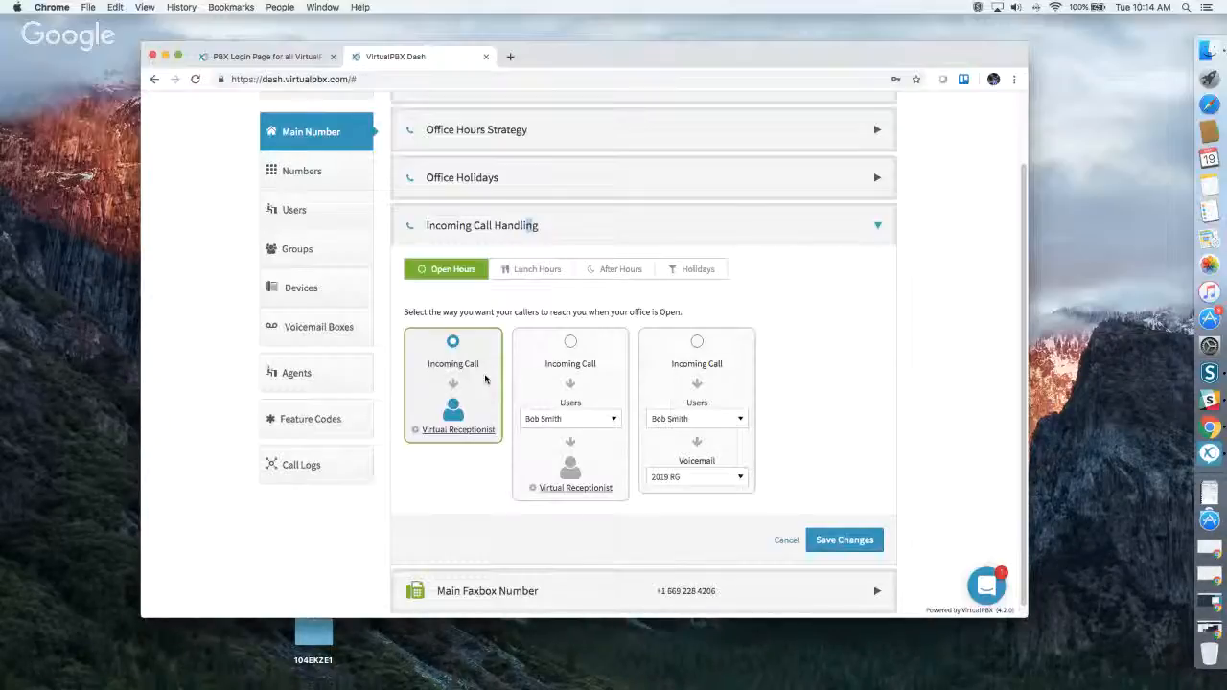
Try the second open-hours routing option, sending incoming calls to the School group before the Virtual Receptionist.
left_click(570, 342)
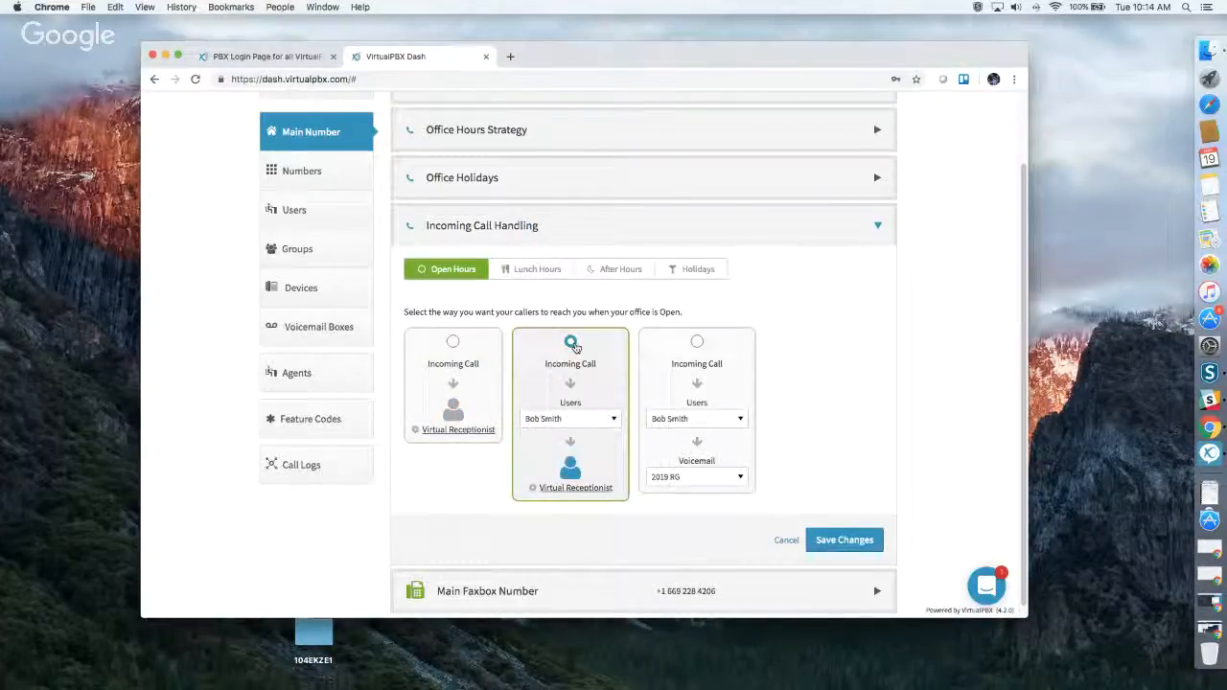
left_click(576, 421)
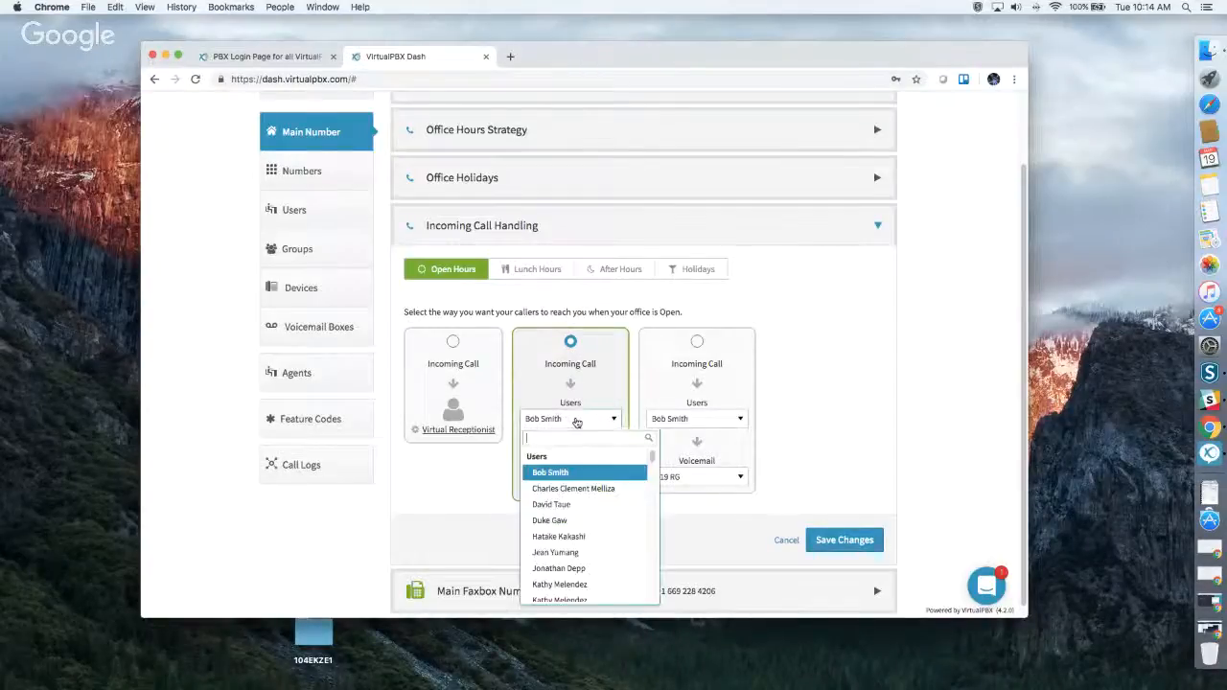
scroll(566, 493, "down", 10)
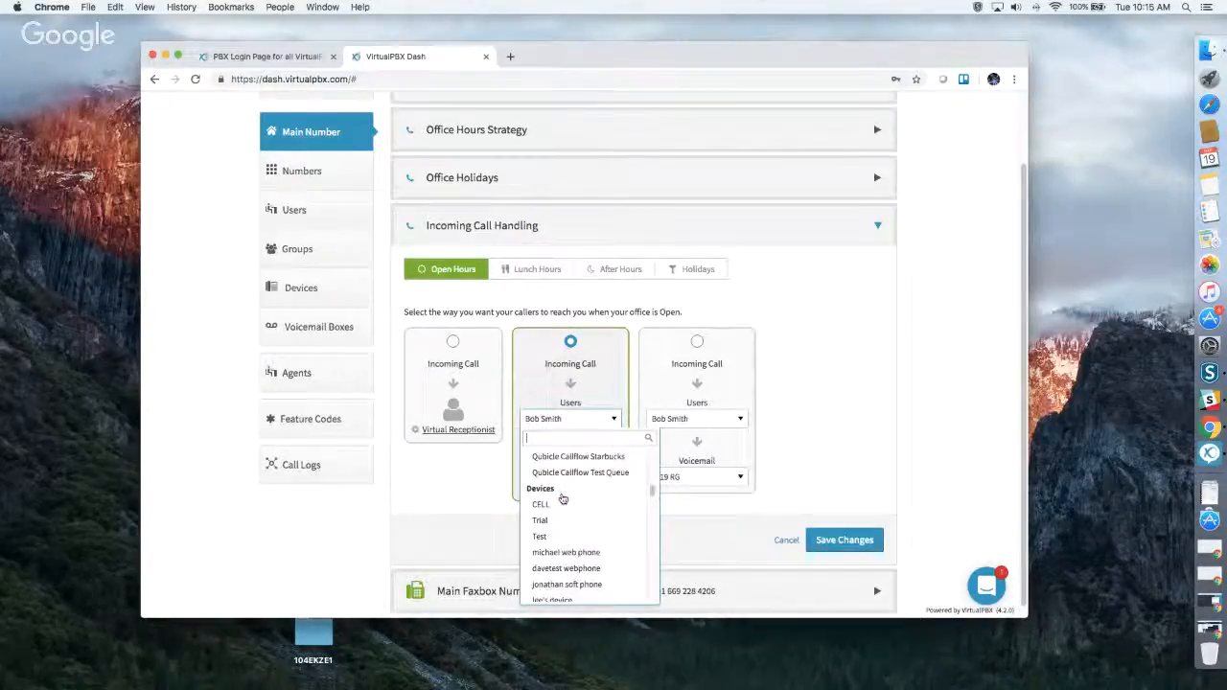
scroll(562, 499, "down", 15)
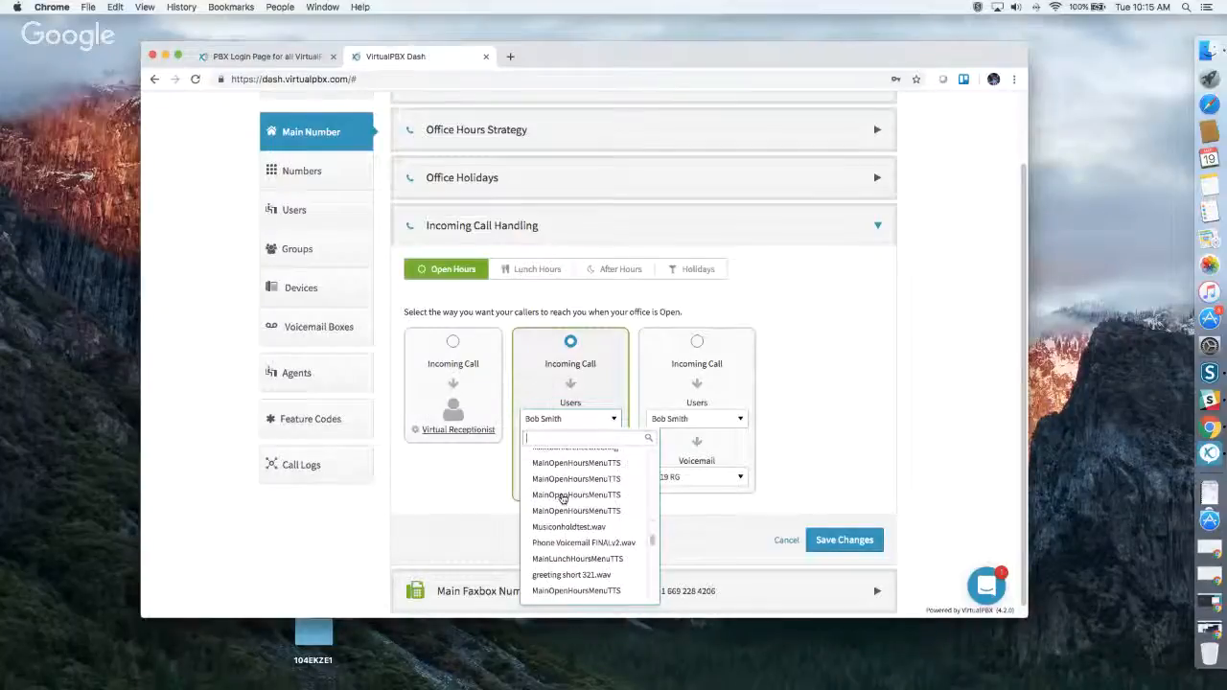
scroll(562, 498, "down", 15)
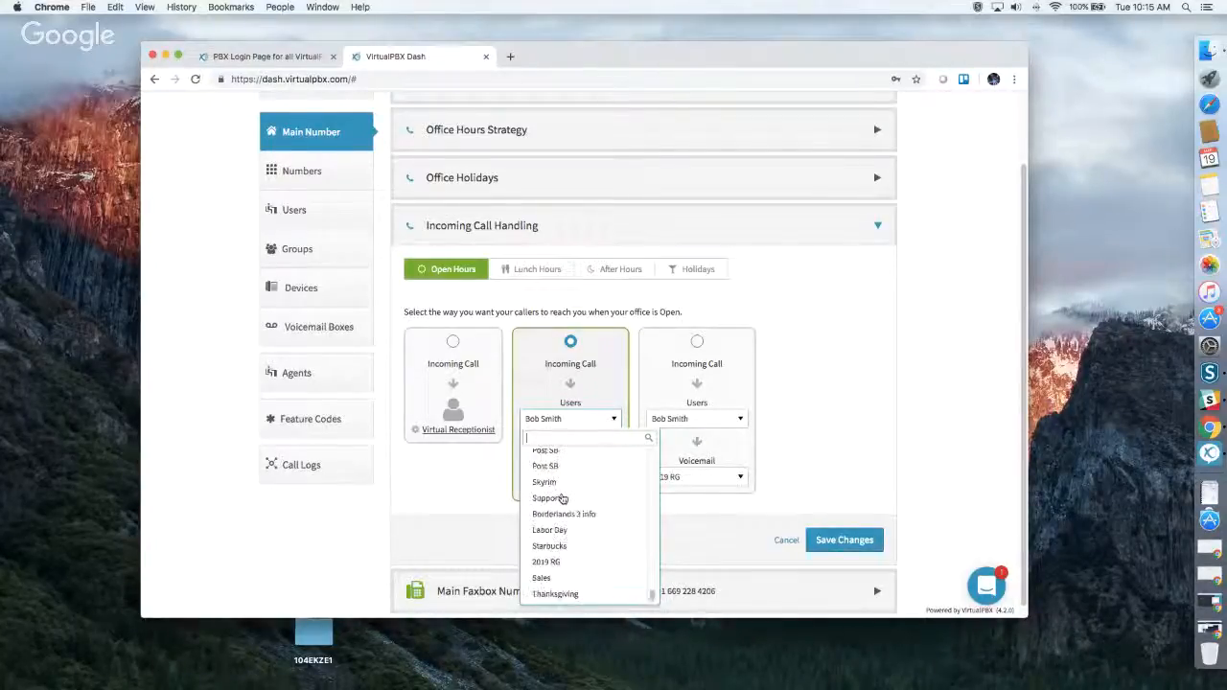
scroll(563, 498, "up", 5)
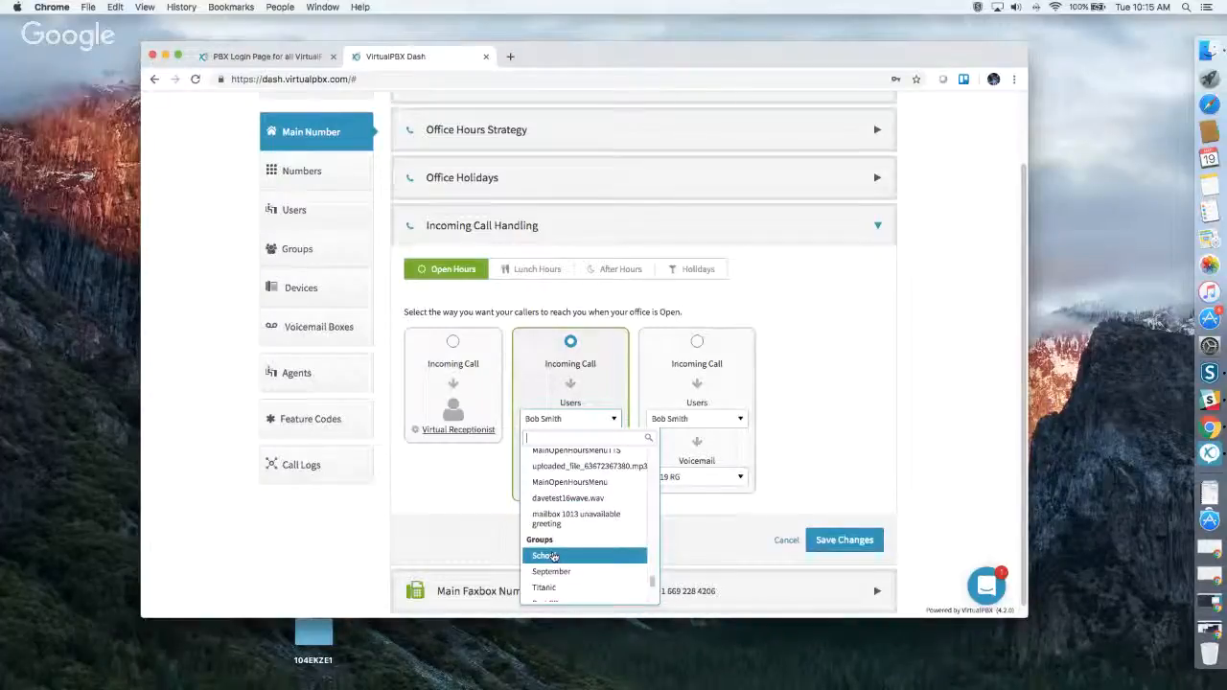
left_click(553, 555)
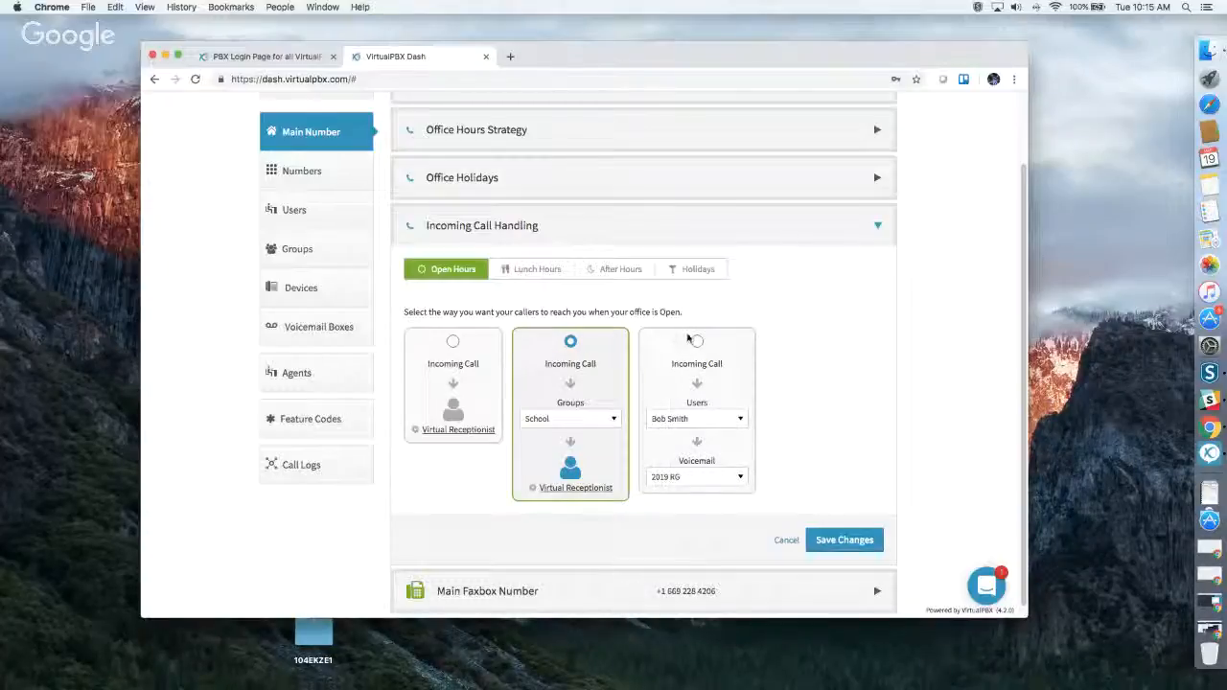
Try the third open-hours routing option, with incoming calls set to Skip to Voicemail.
left_click(696, 341)
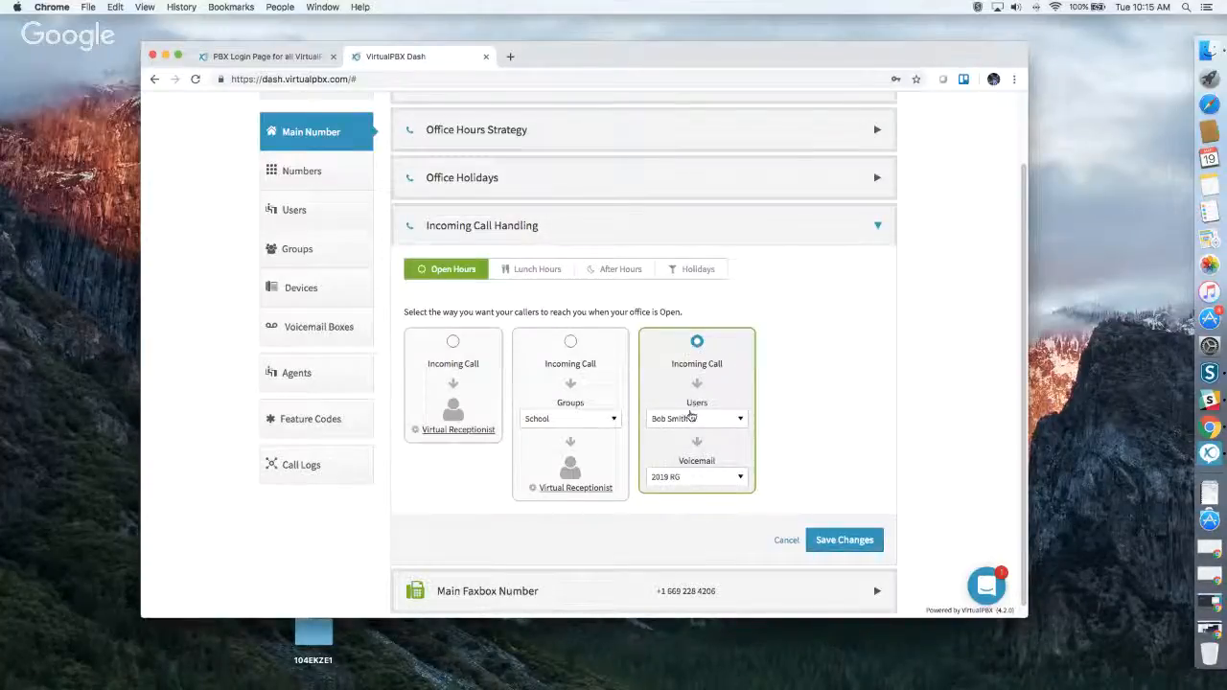
left_click(690, 418)
scroll(702, 508, "down", 10)
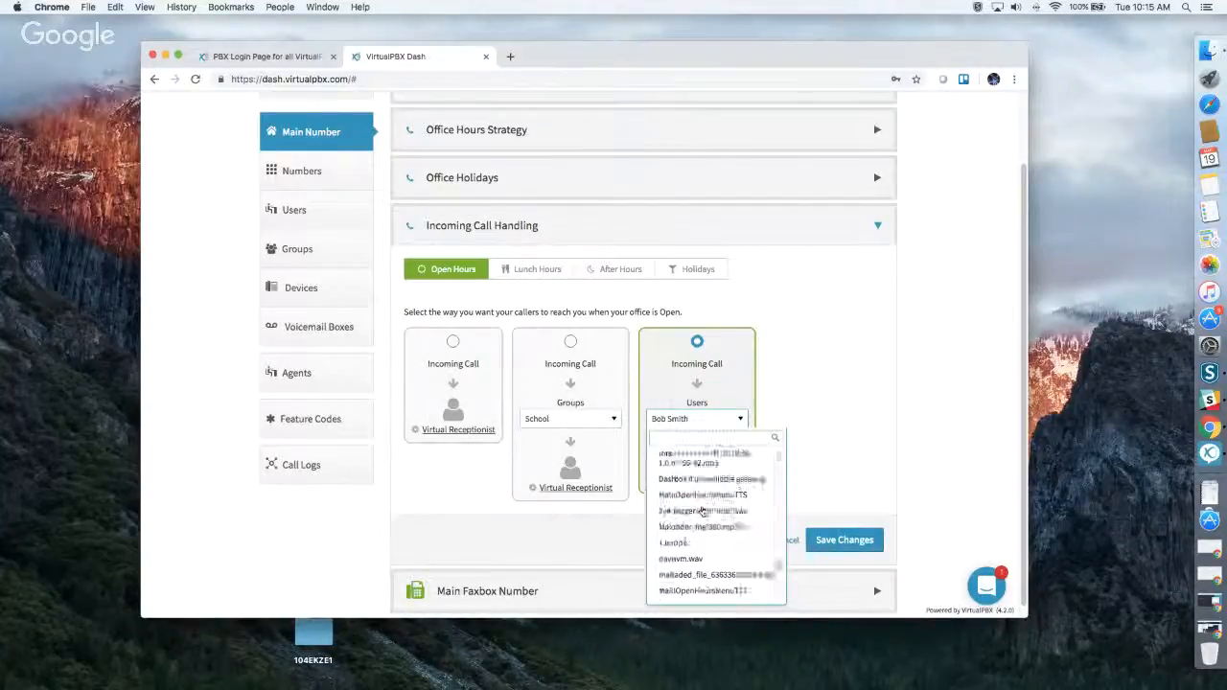
left_click(686, 593)
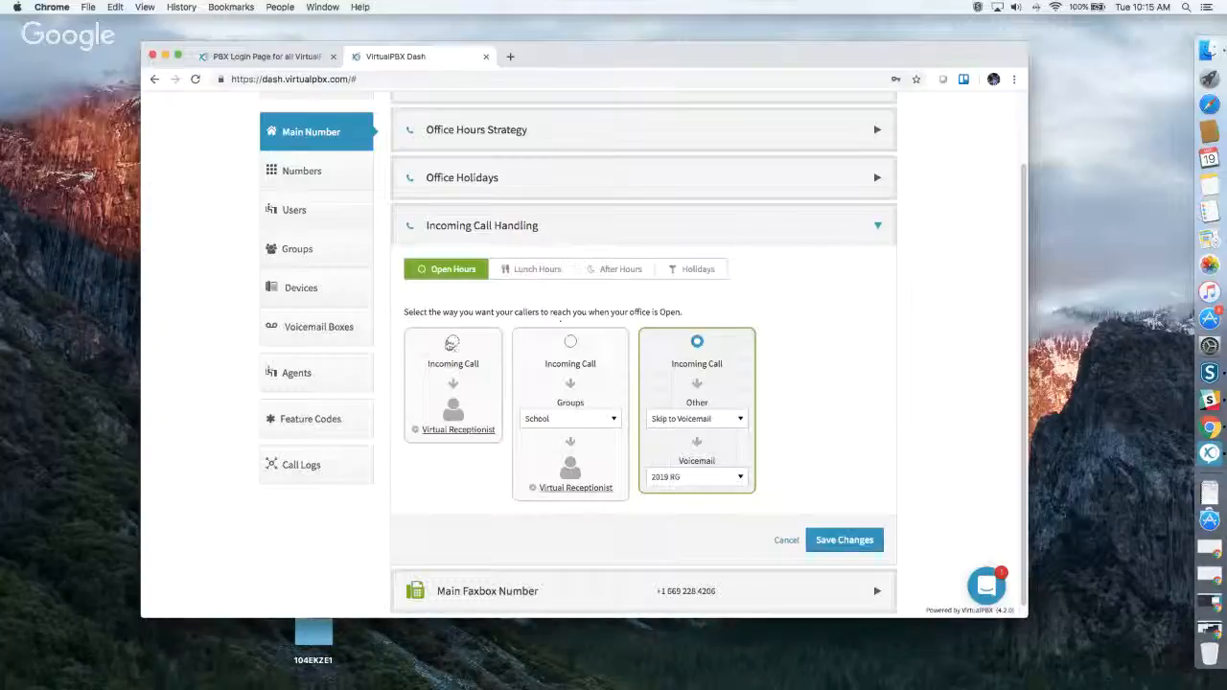
Set open-hours handling to the Virtual Receptionist only, and add a key 8 route to its menu for the second listed user.
left_click(453, 342)
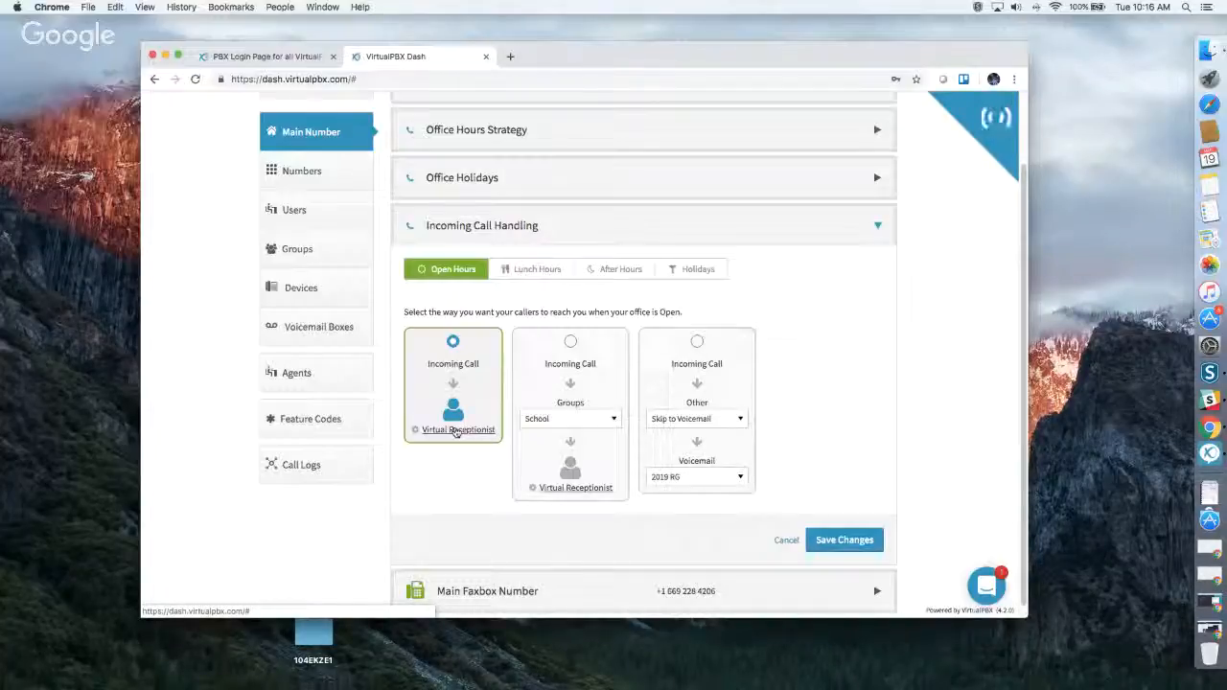
left_click(456, 430)
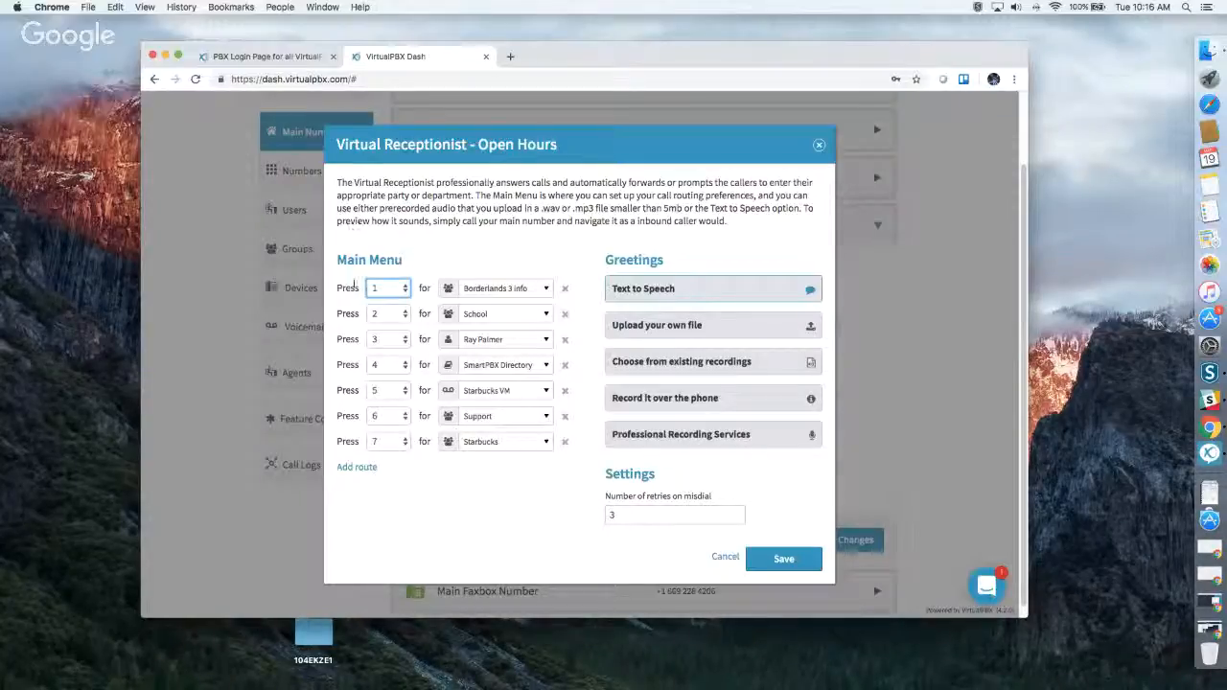
left_click(356, 467)
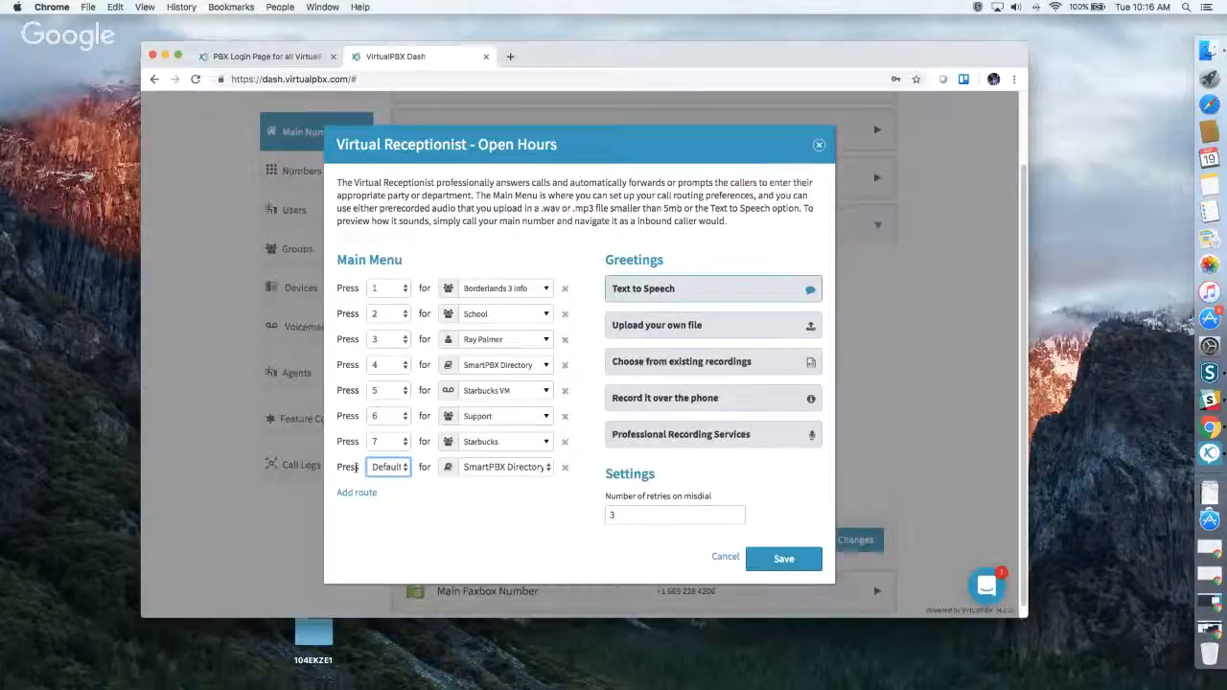
left_click(379, 467)
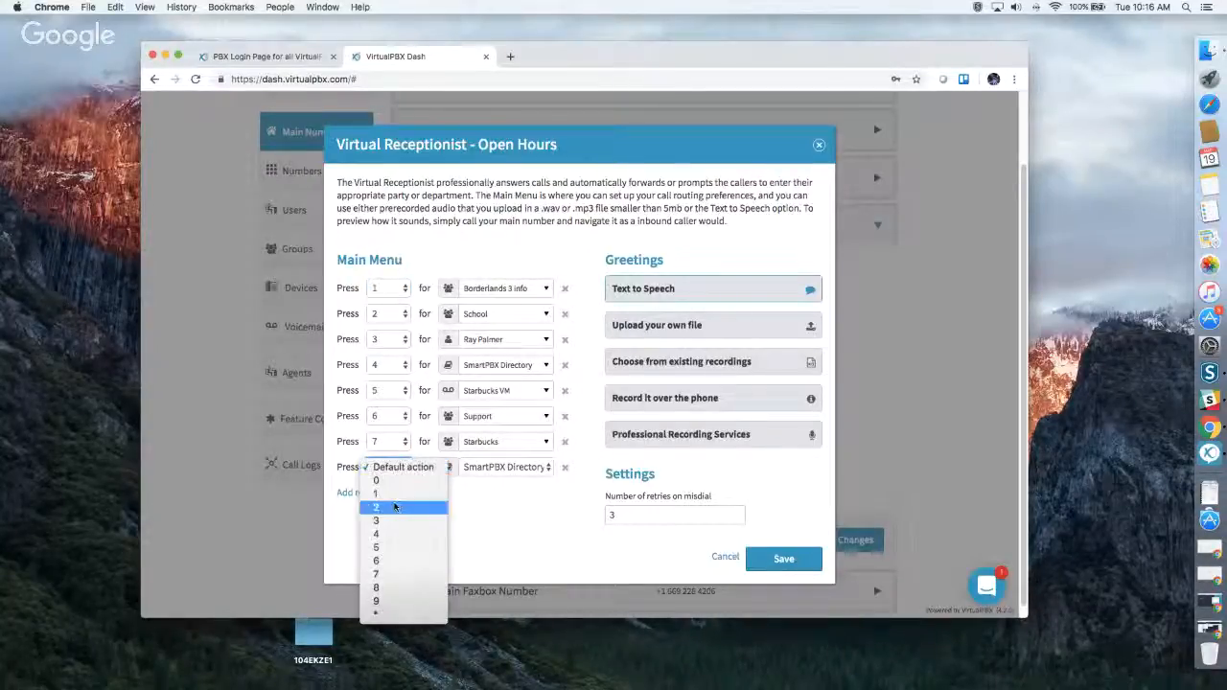
left_click(396, 588)
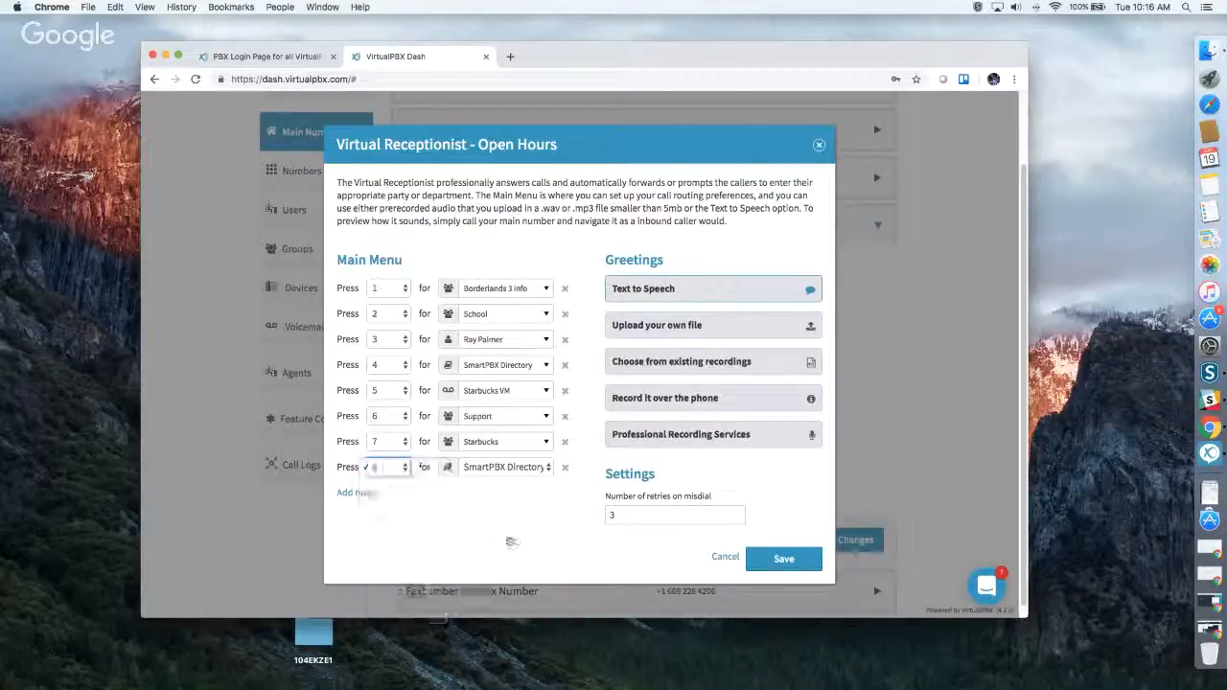
left_click(494, 467)
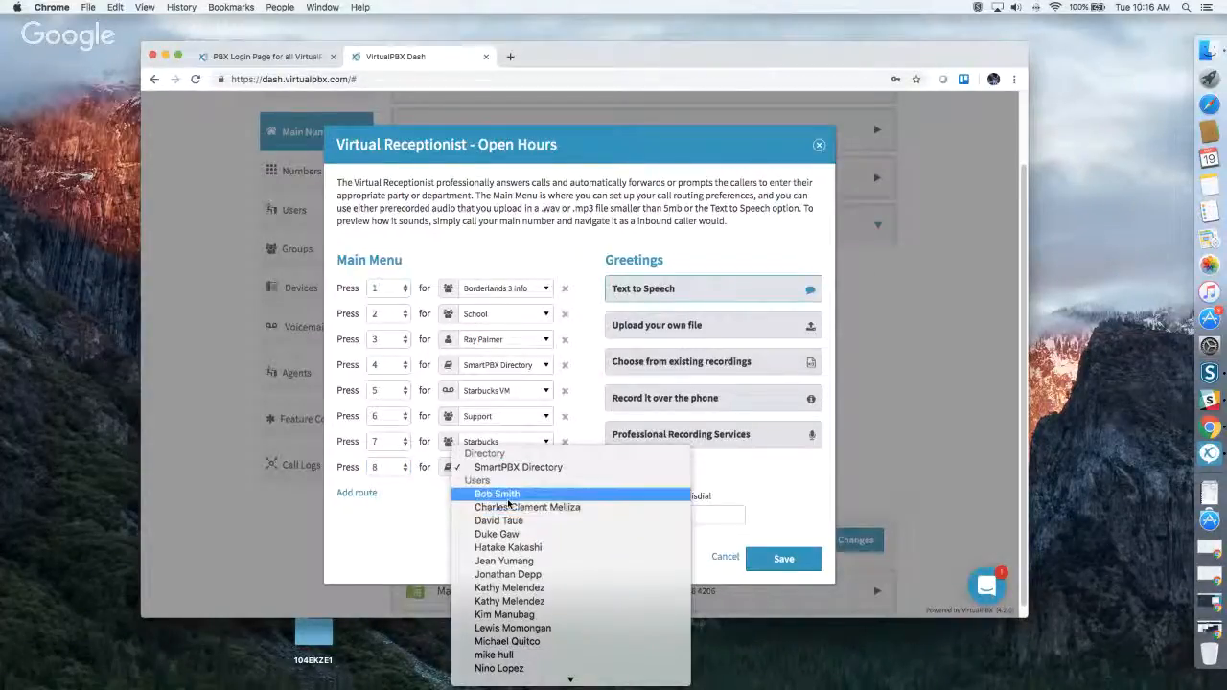
left_click(508, 507)
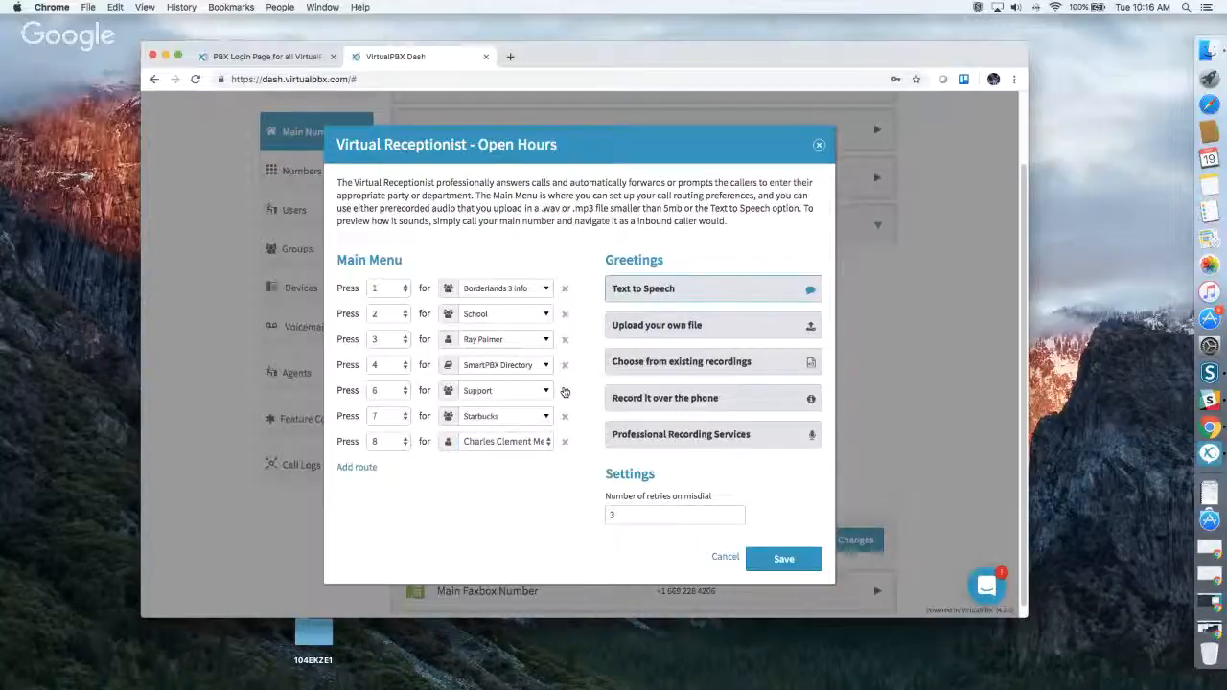
Delete the Virtual Receptionist routes for keys 5, 6 and 7, and save the menu and the call handling changes.
left_click(565, 392)
left_click(566, 391)
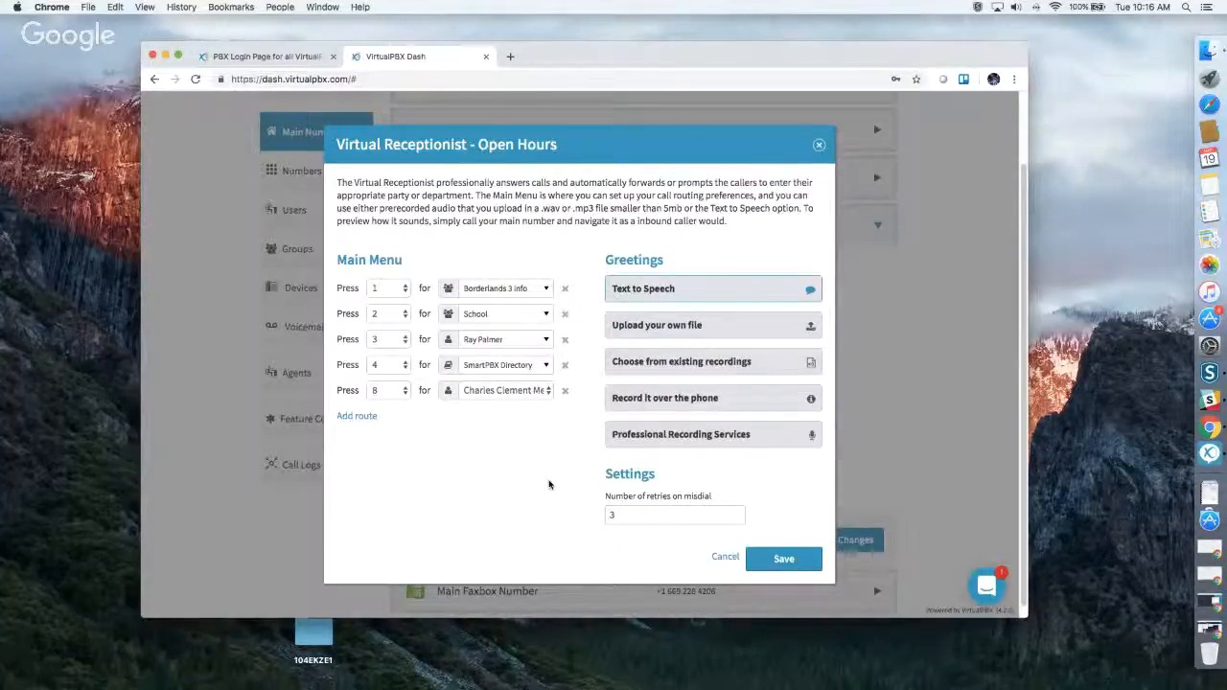
left_click(775, 559)
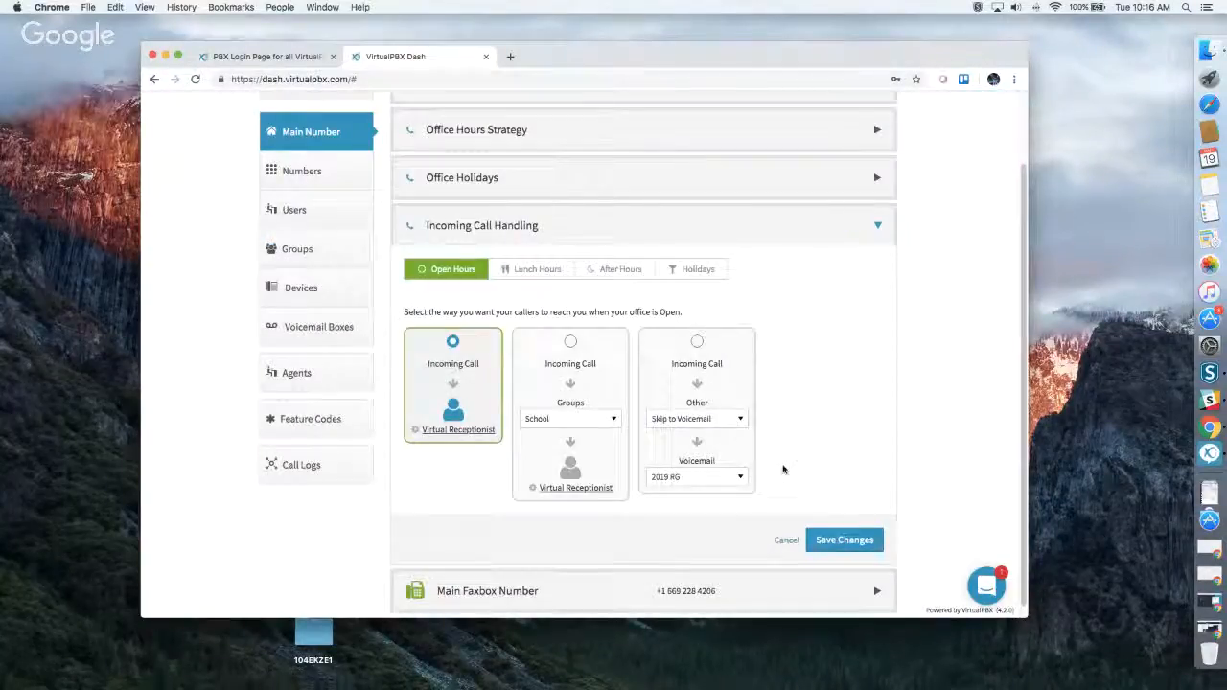
left_click(836, 536)
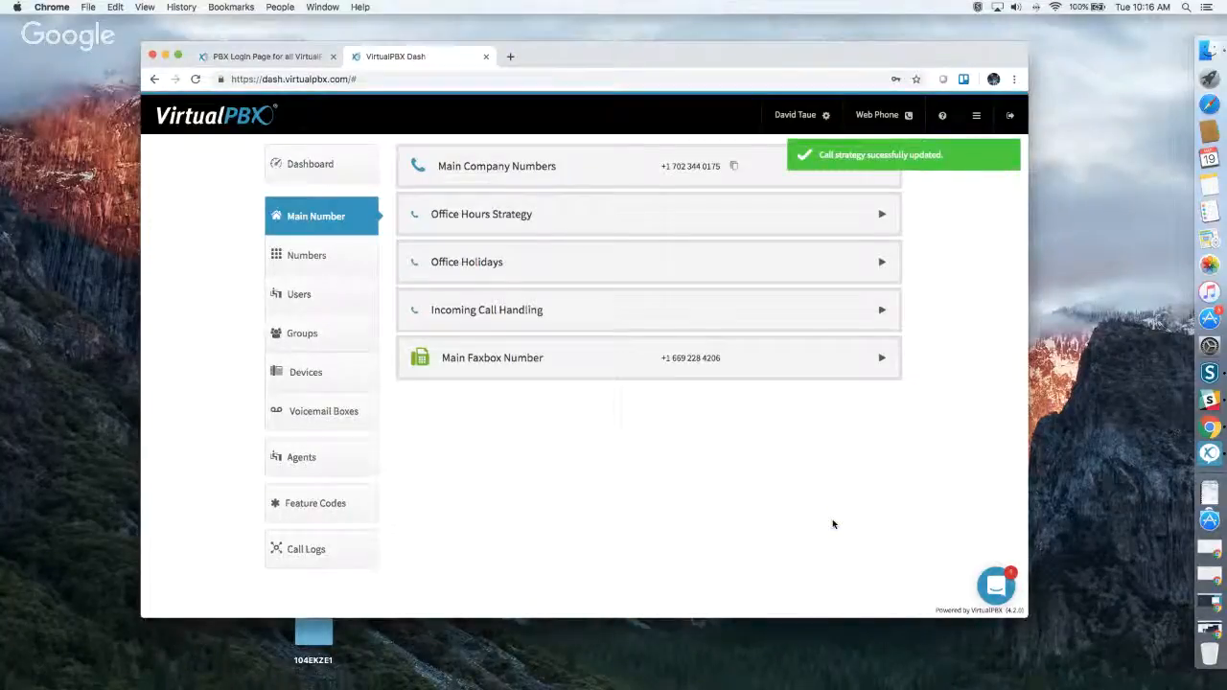
Reopen the open-hours Virtual Receptionist and review its text-to-speech, file upload, existing recordings and record-over-the-phone greeting options.
left_click(527, 312)
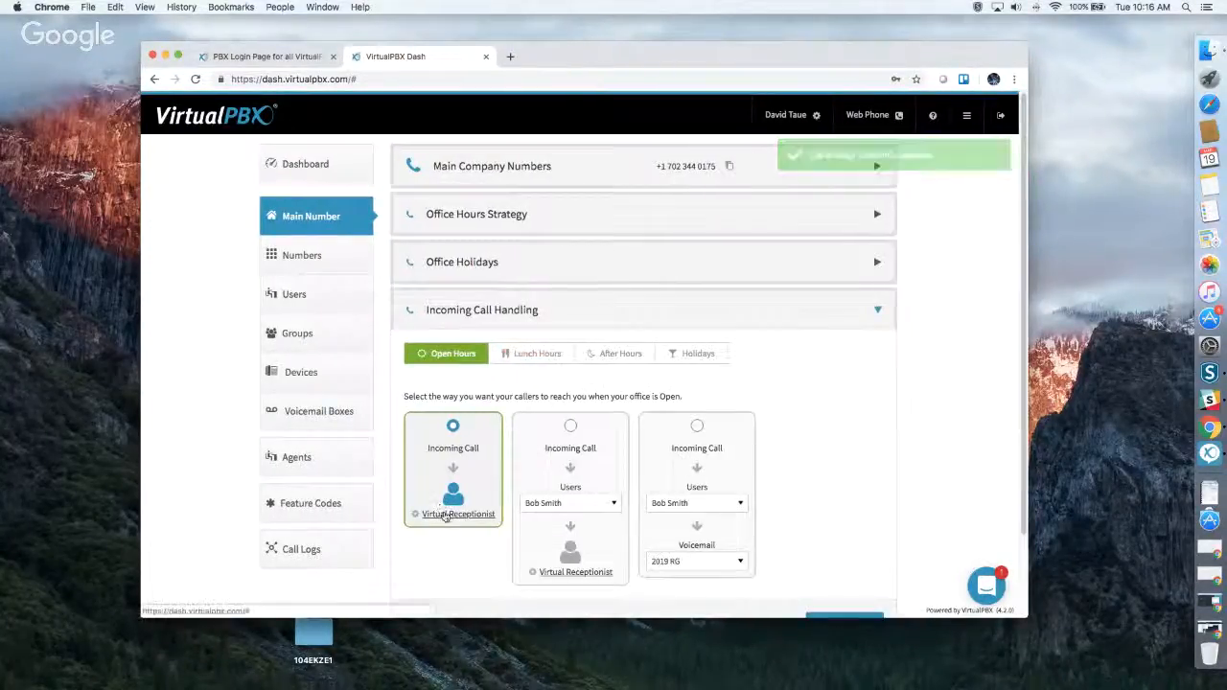
left_click(447, 514)
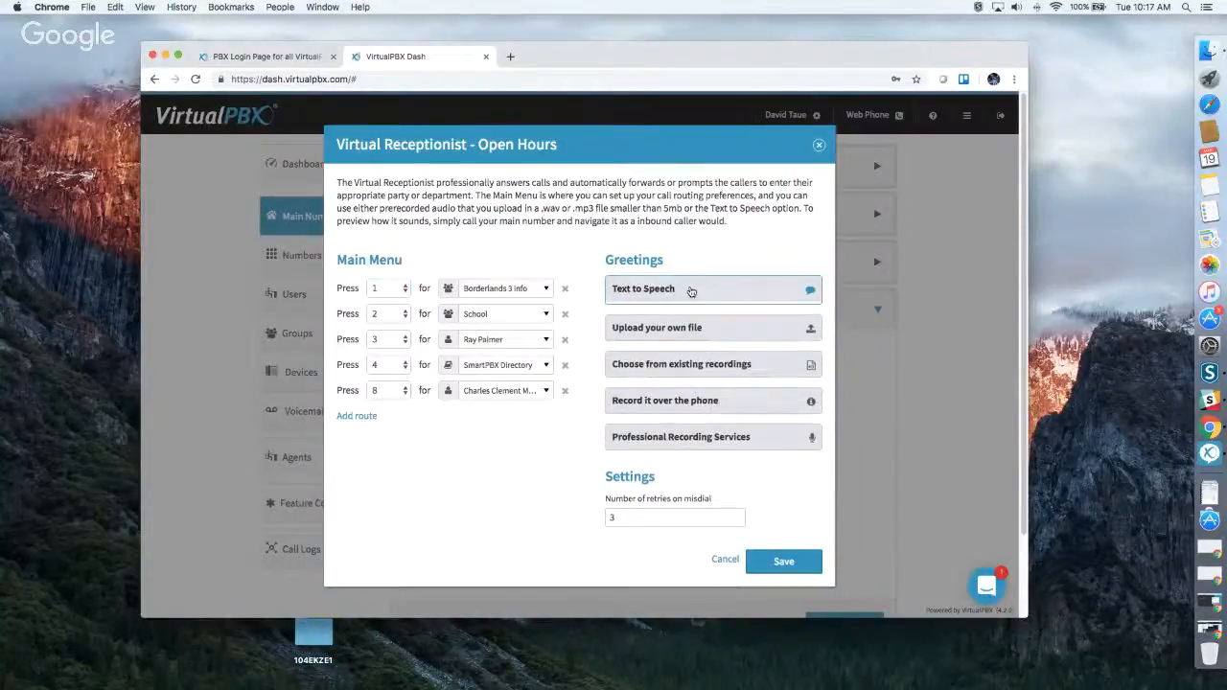
left_click(691, 291)
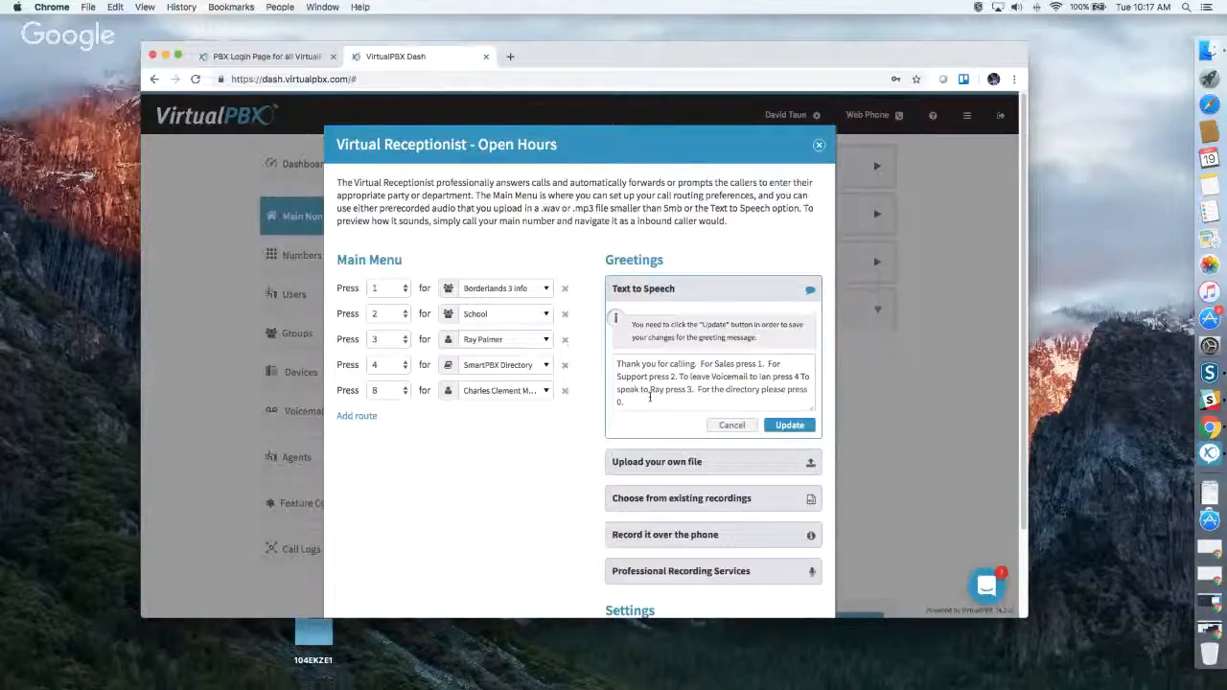
left_click(660, 467)
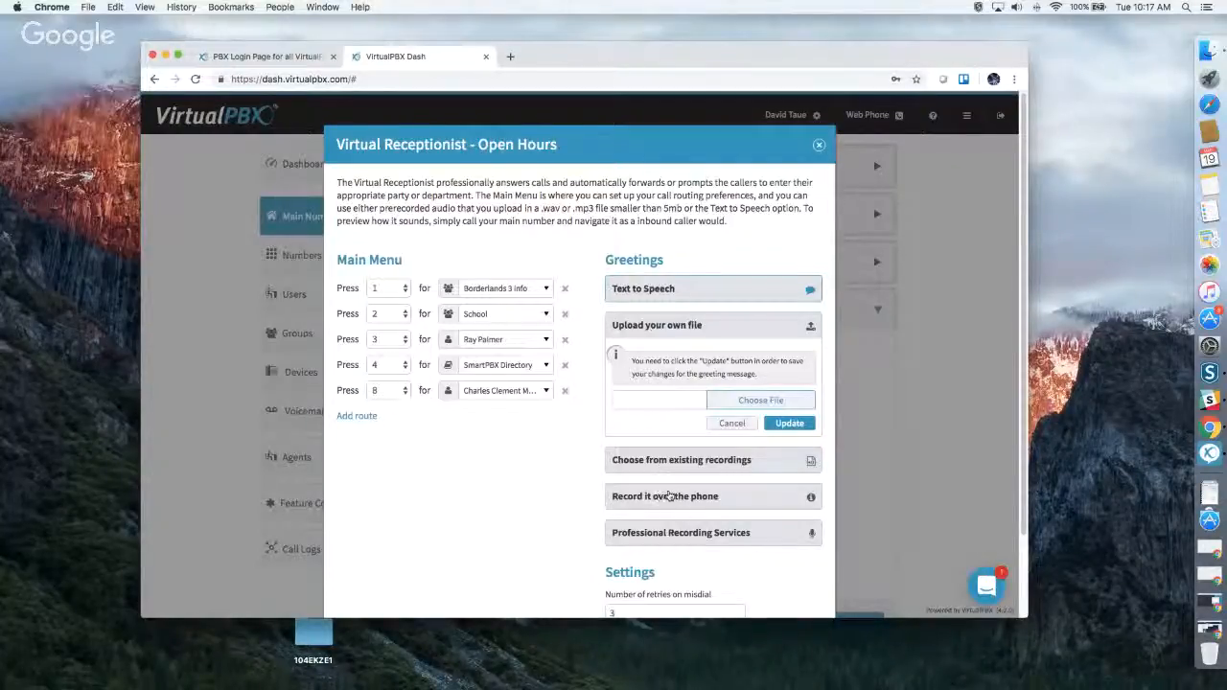
left_click(667, 462)
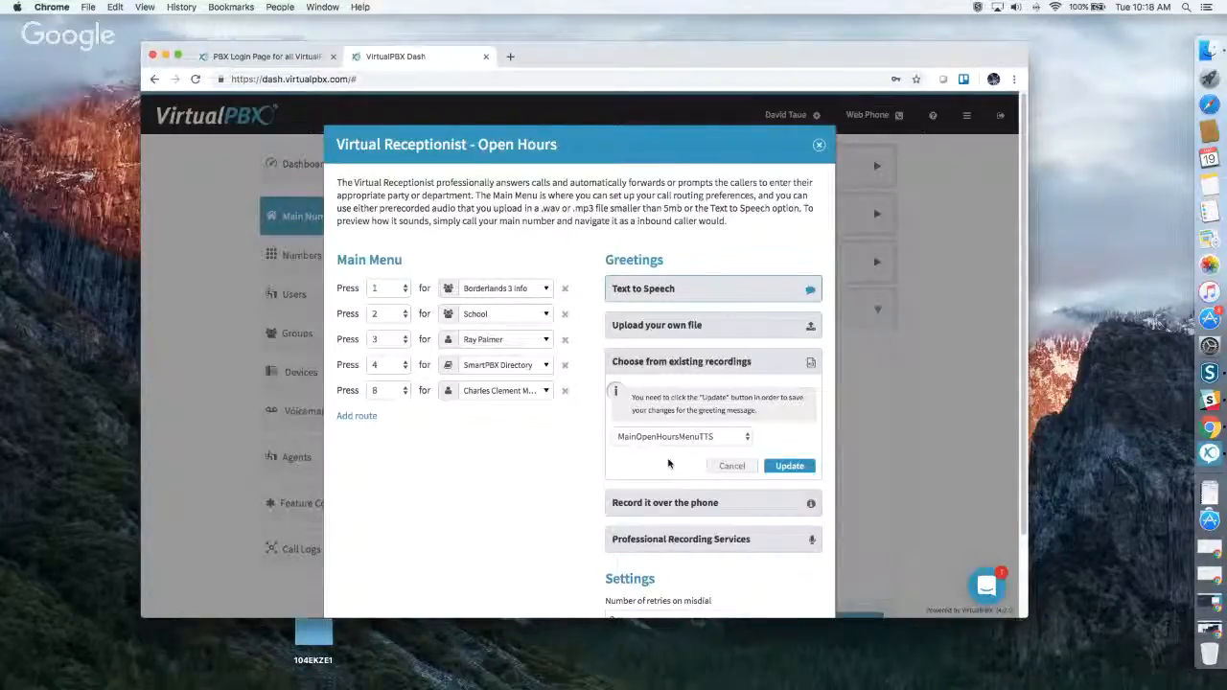
left_click(665, 502)
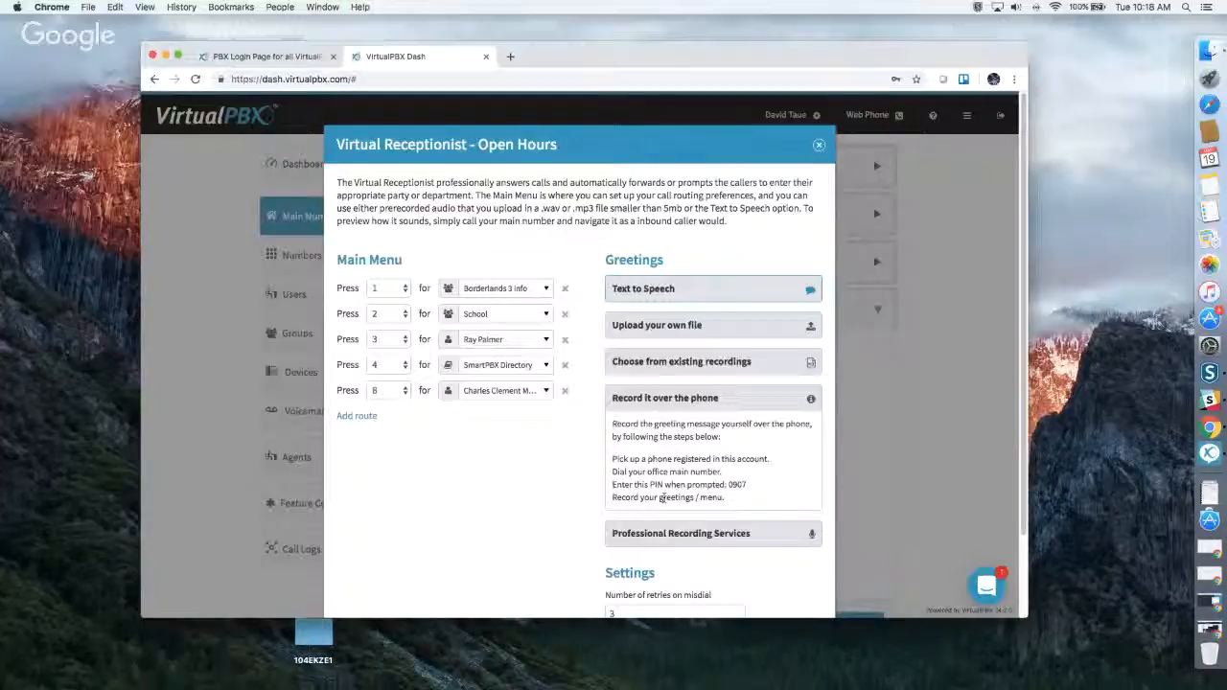
Review the Professional Recording Services greeting option and open the Snap Recordings order page.
scroll(700, 480, "down", 1)
scroll(702, 476, "down", 3)
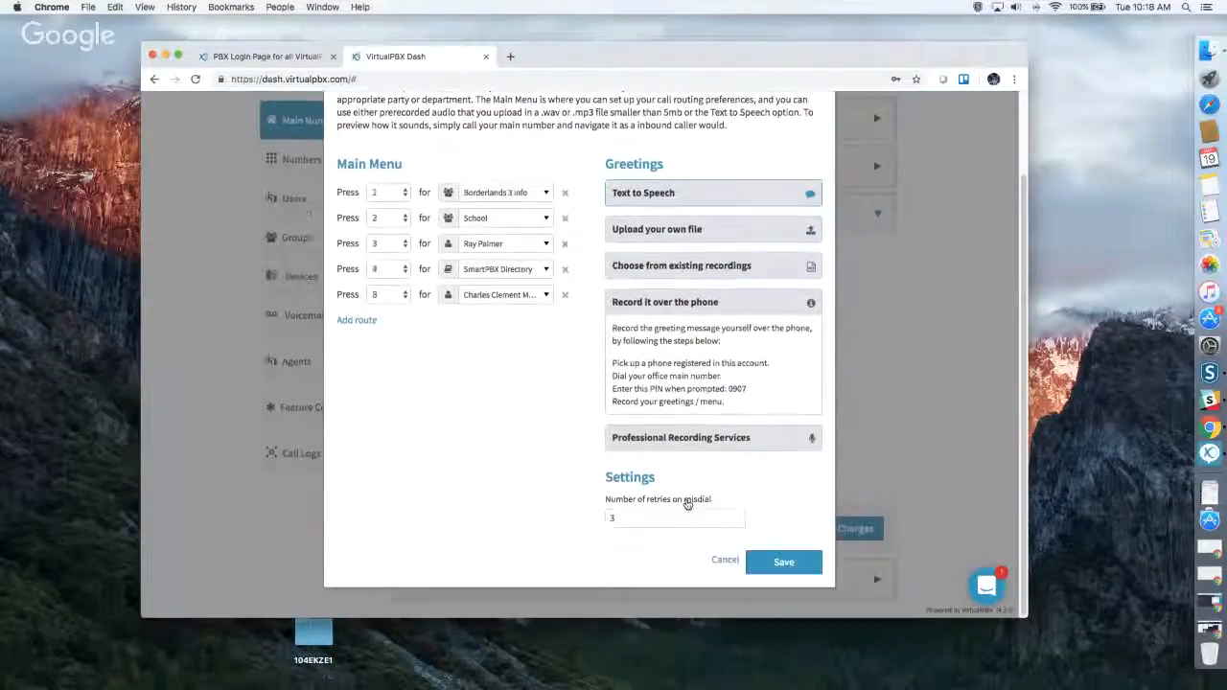
left_click(677, 437)
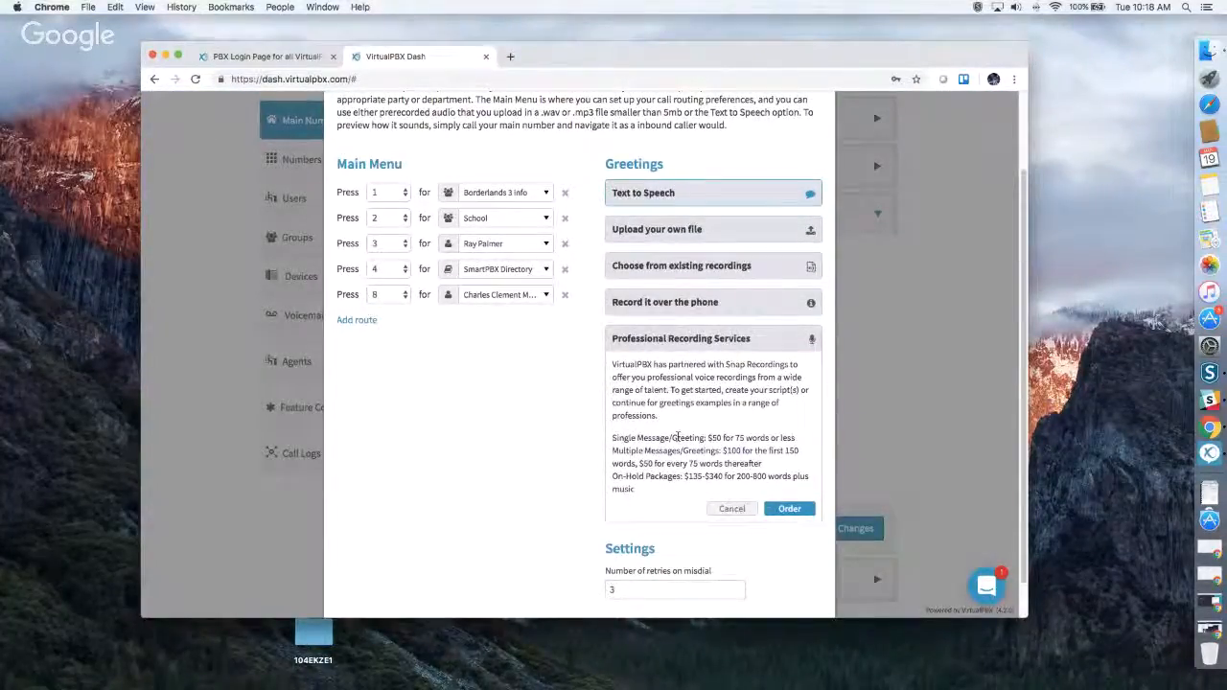
left_click(789, 509)
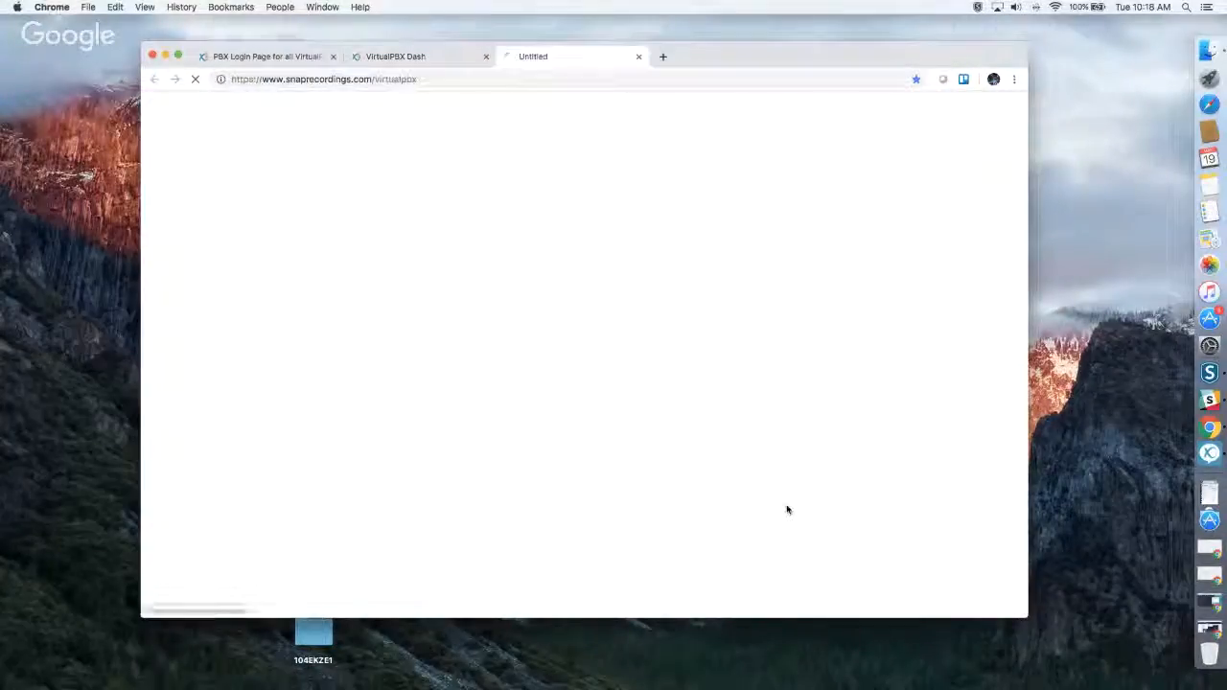